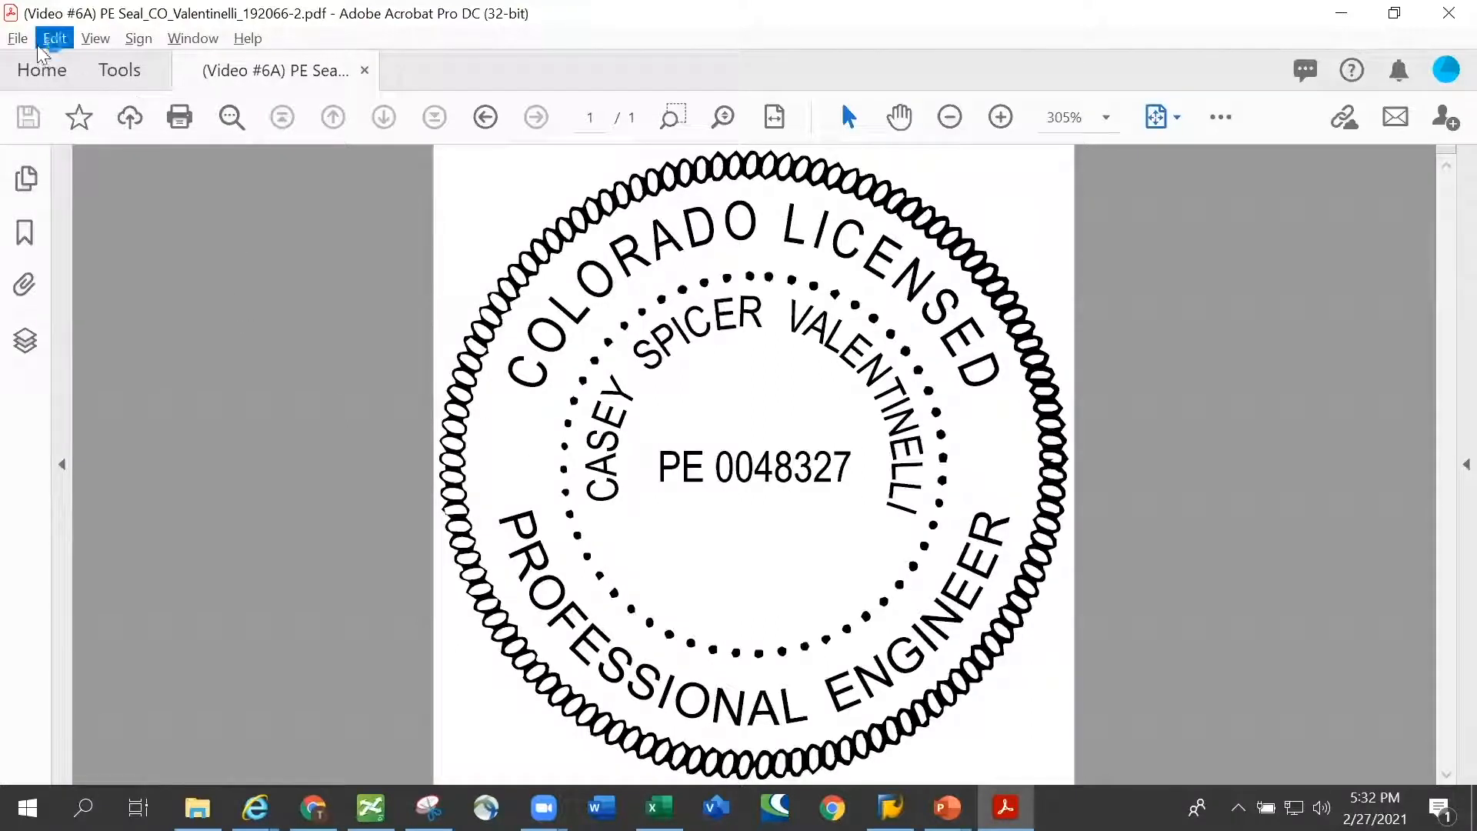
Step: Display the rulers and the cursor coordinates for the open PE seal PDF
{"action": "left_click", "coordinate": [89, 43]}
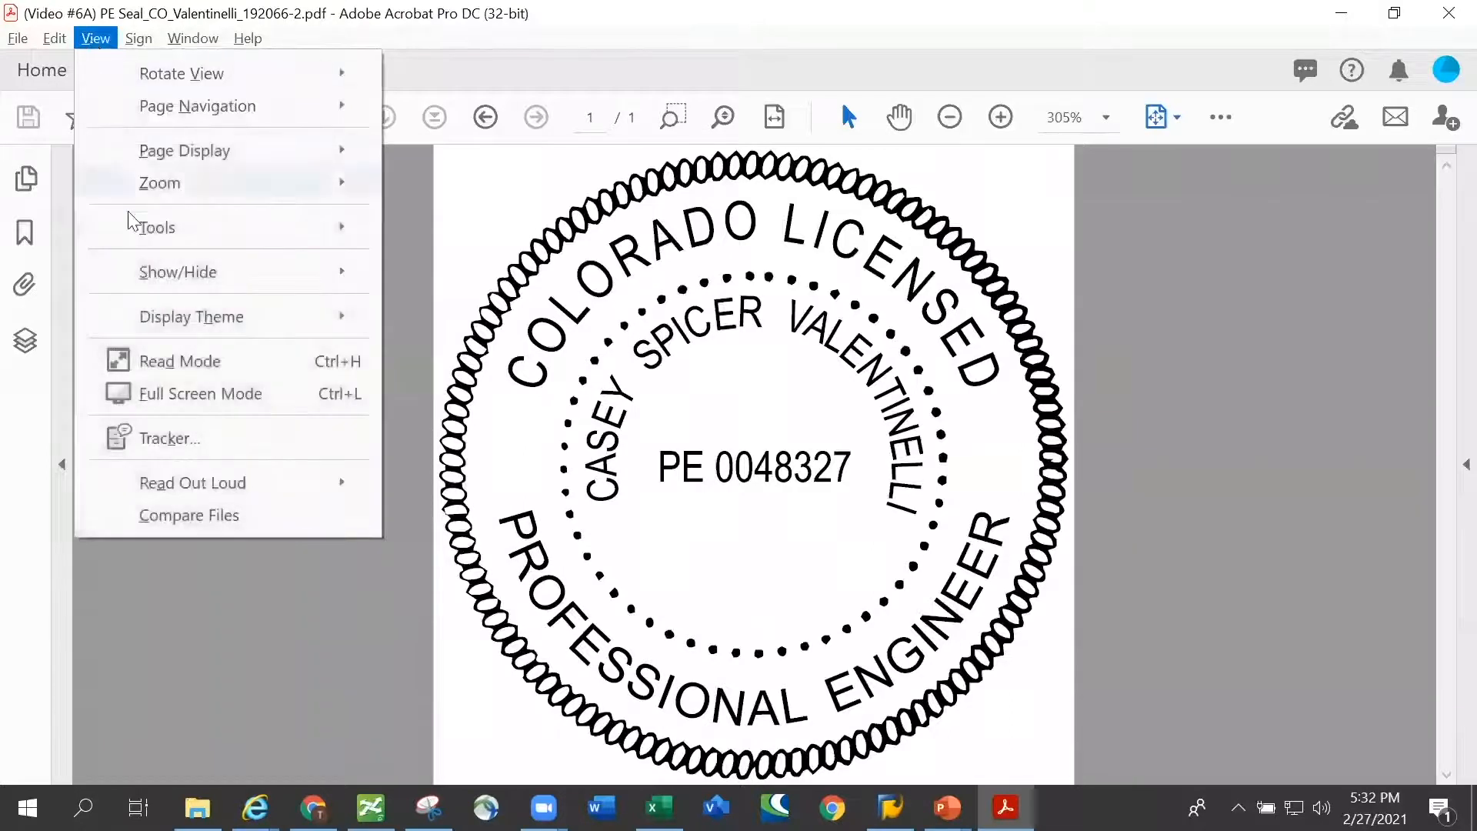
{"action": "mouse_move", "coordinate": [142, 272]}
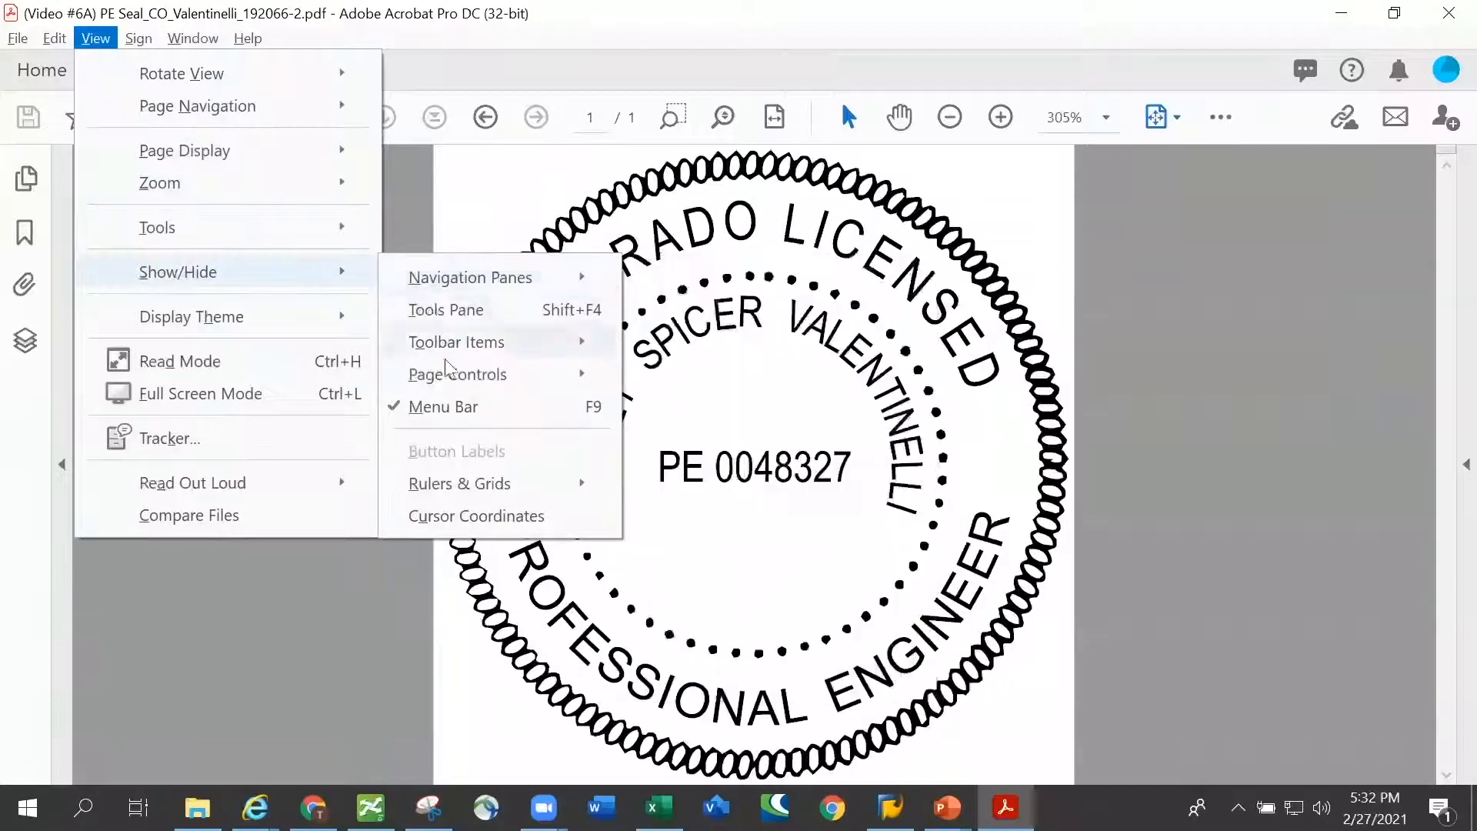
{"action": "mouse_move", "coordinate": [440, 488]}
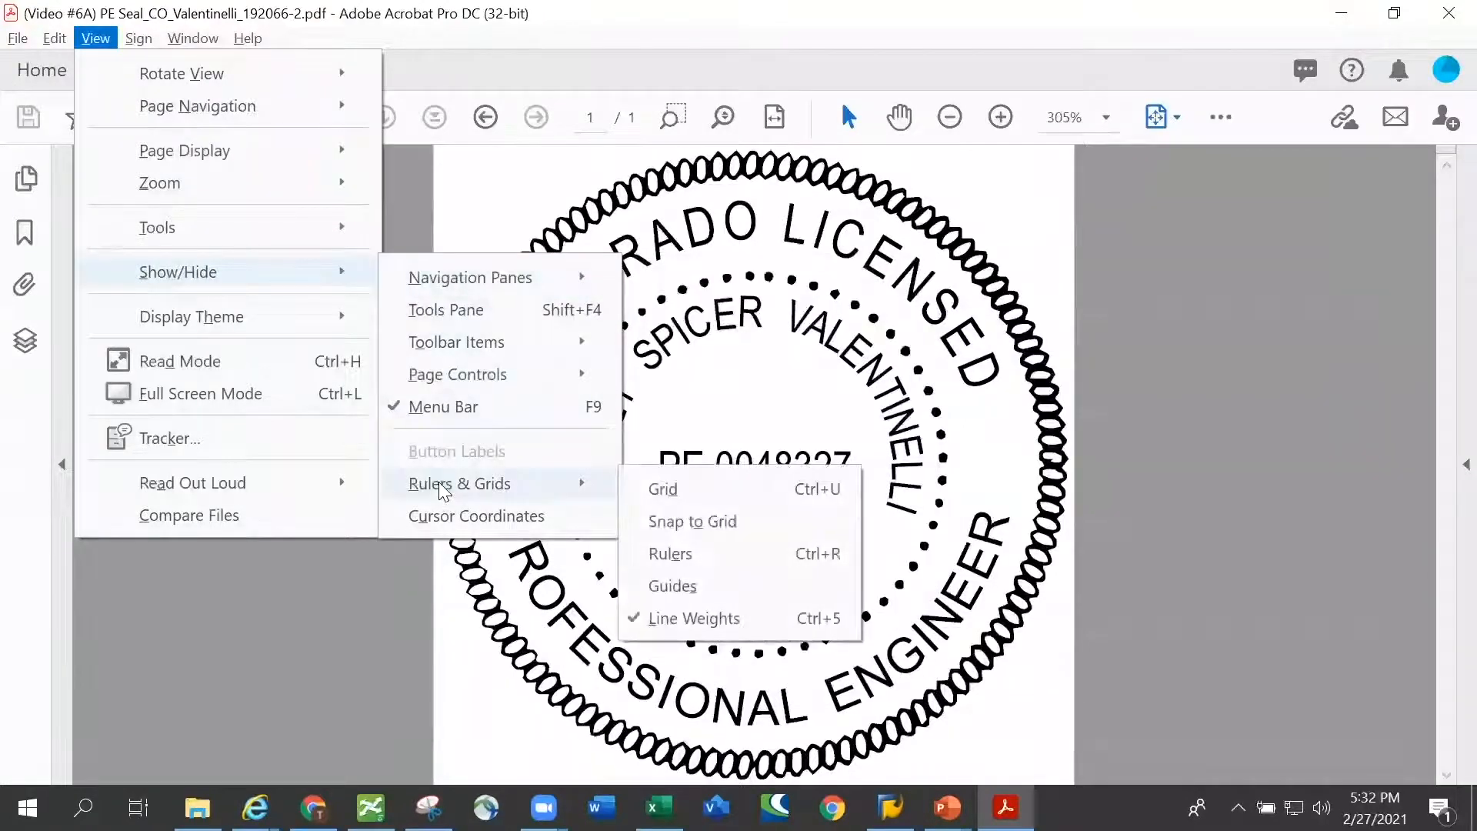
{"action": "left_click", "coordinate": [440, 488]}
{"action": "left_click", "coordinate": [674, 553]}
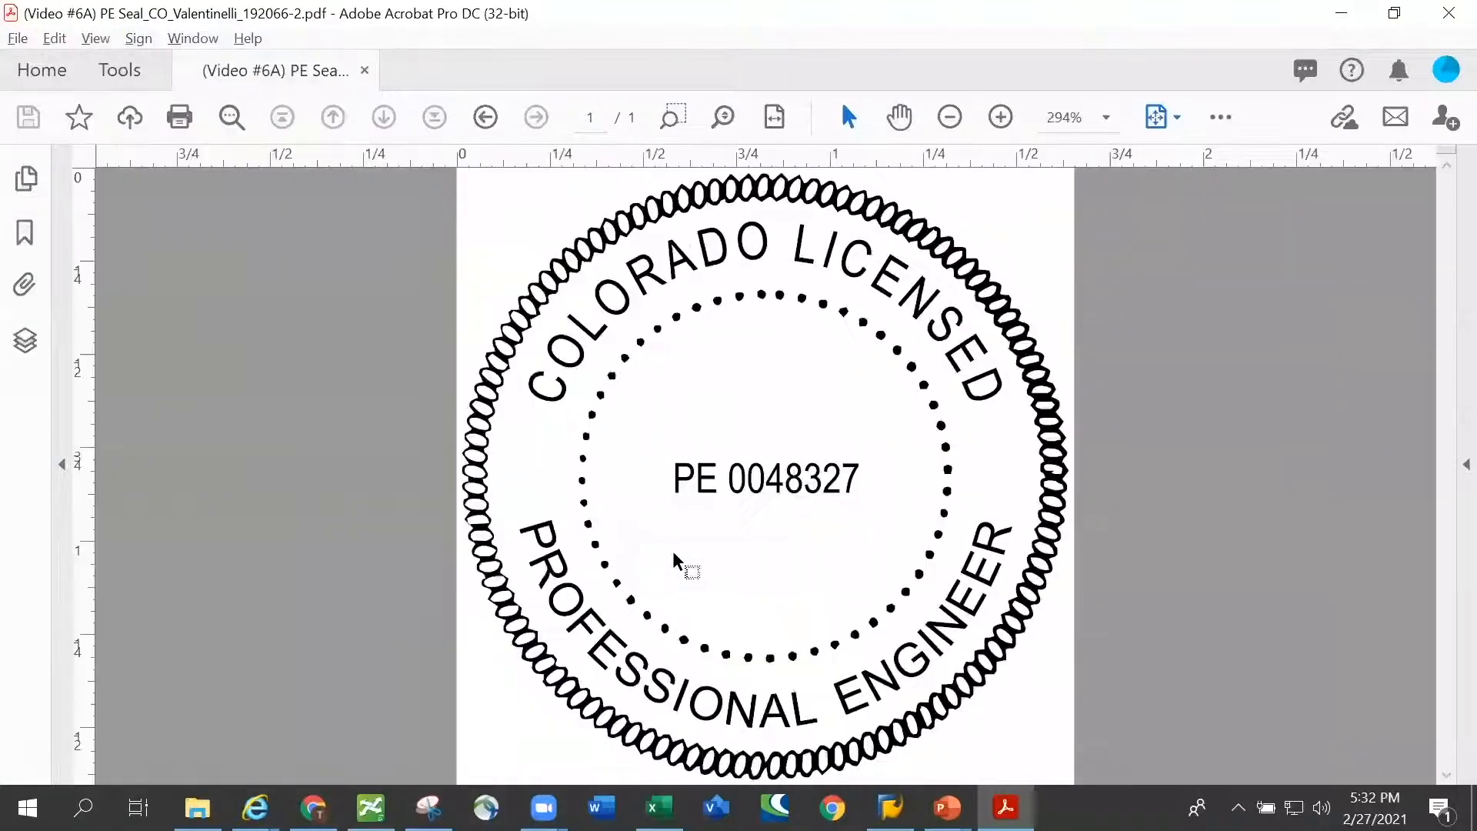
{"action": "left_click", "coordinate": [103, 44]}
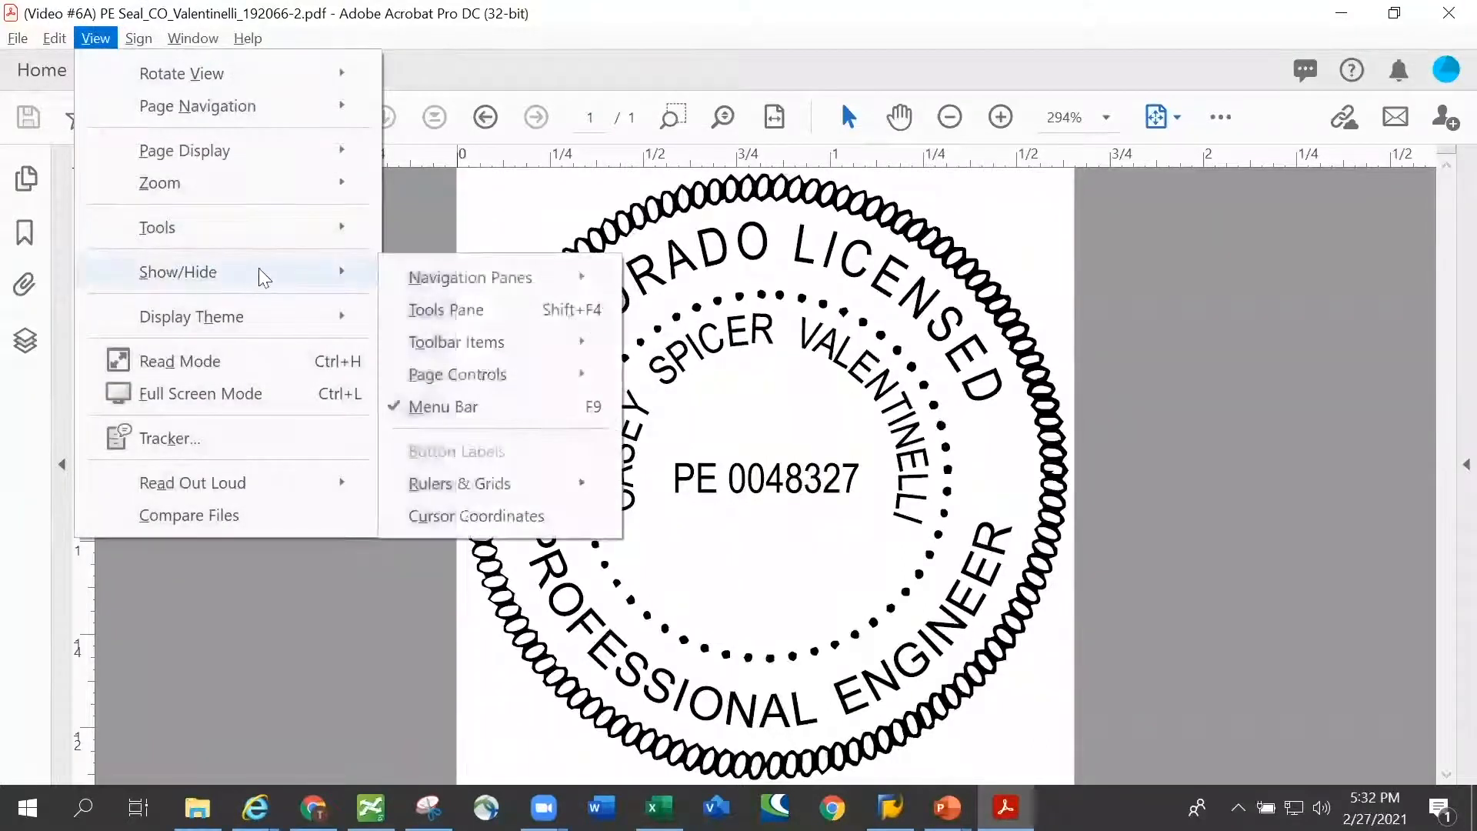
{"action": "left_click", "coordinate": [493, 514]}
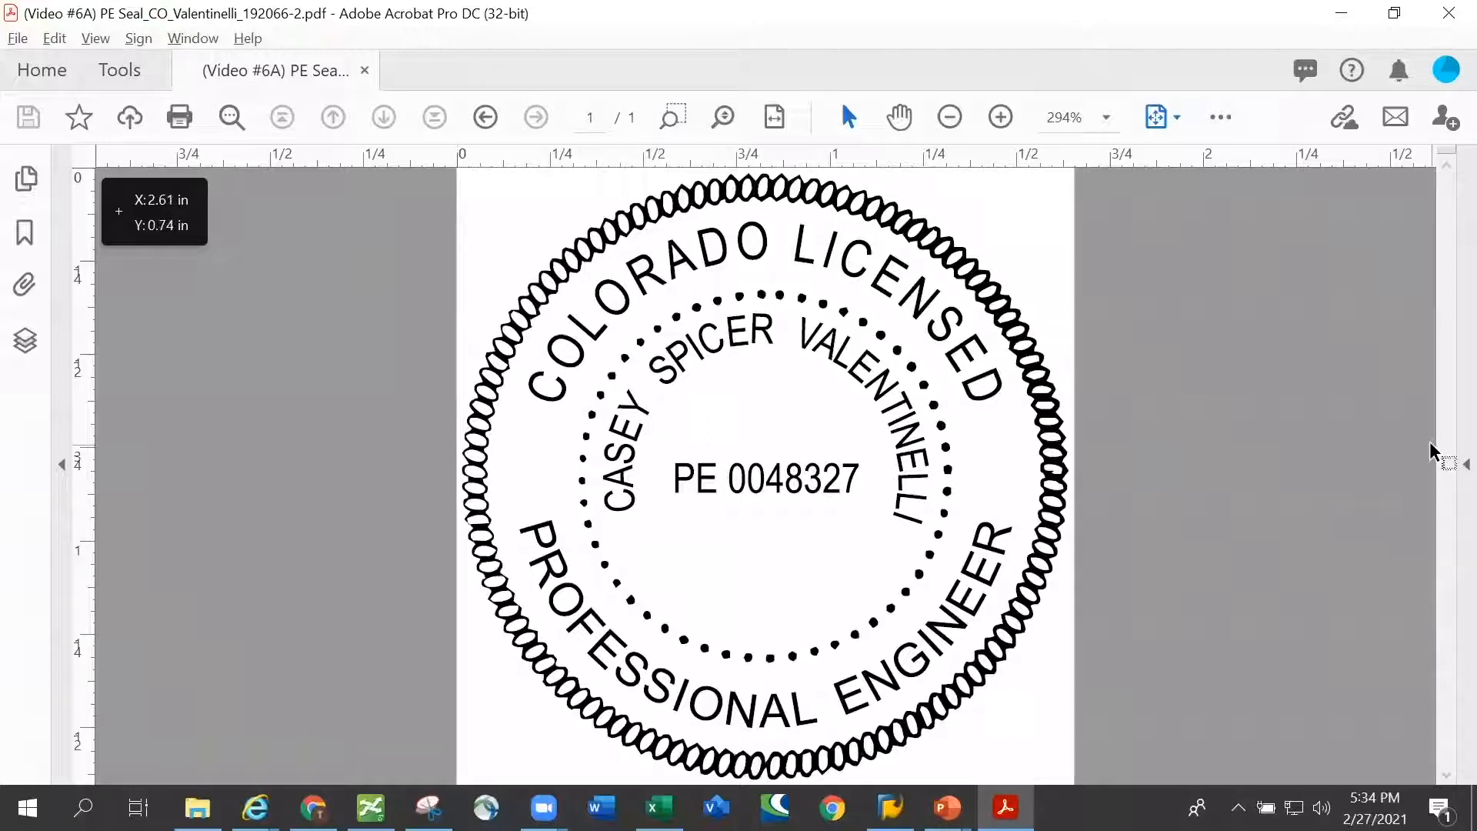
Step: View the PE seal fitted to the window width, then at its actual size
{"action": "key", "text": "ctrl"}
{"action": "key", "text": "ctrl"}
{"action": "left_click", "coordinate": [774, 119]}
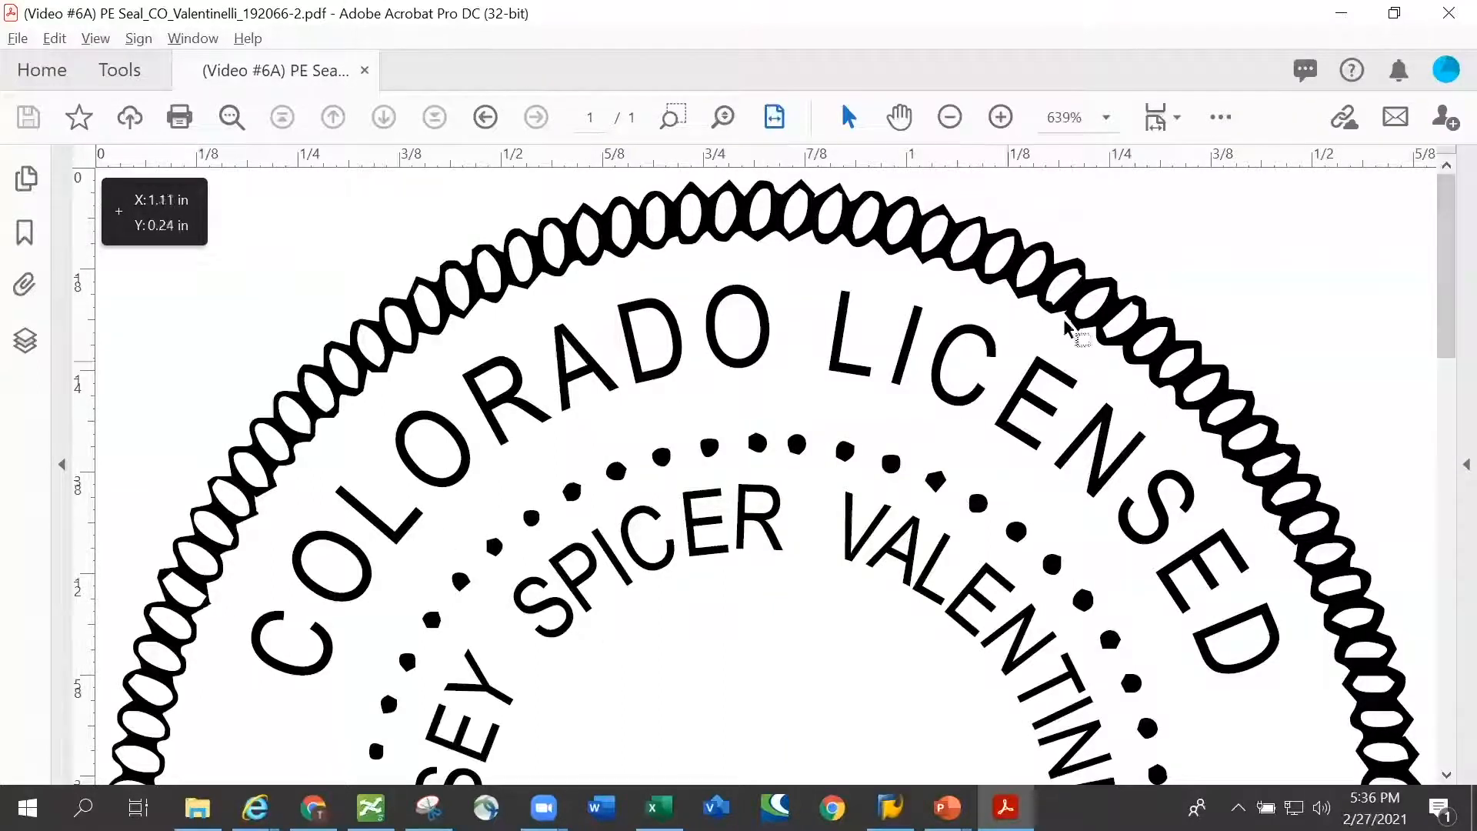
{"action": "left_click", "coordinate": [1106, 117]}
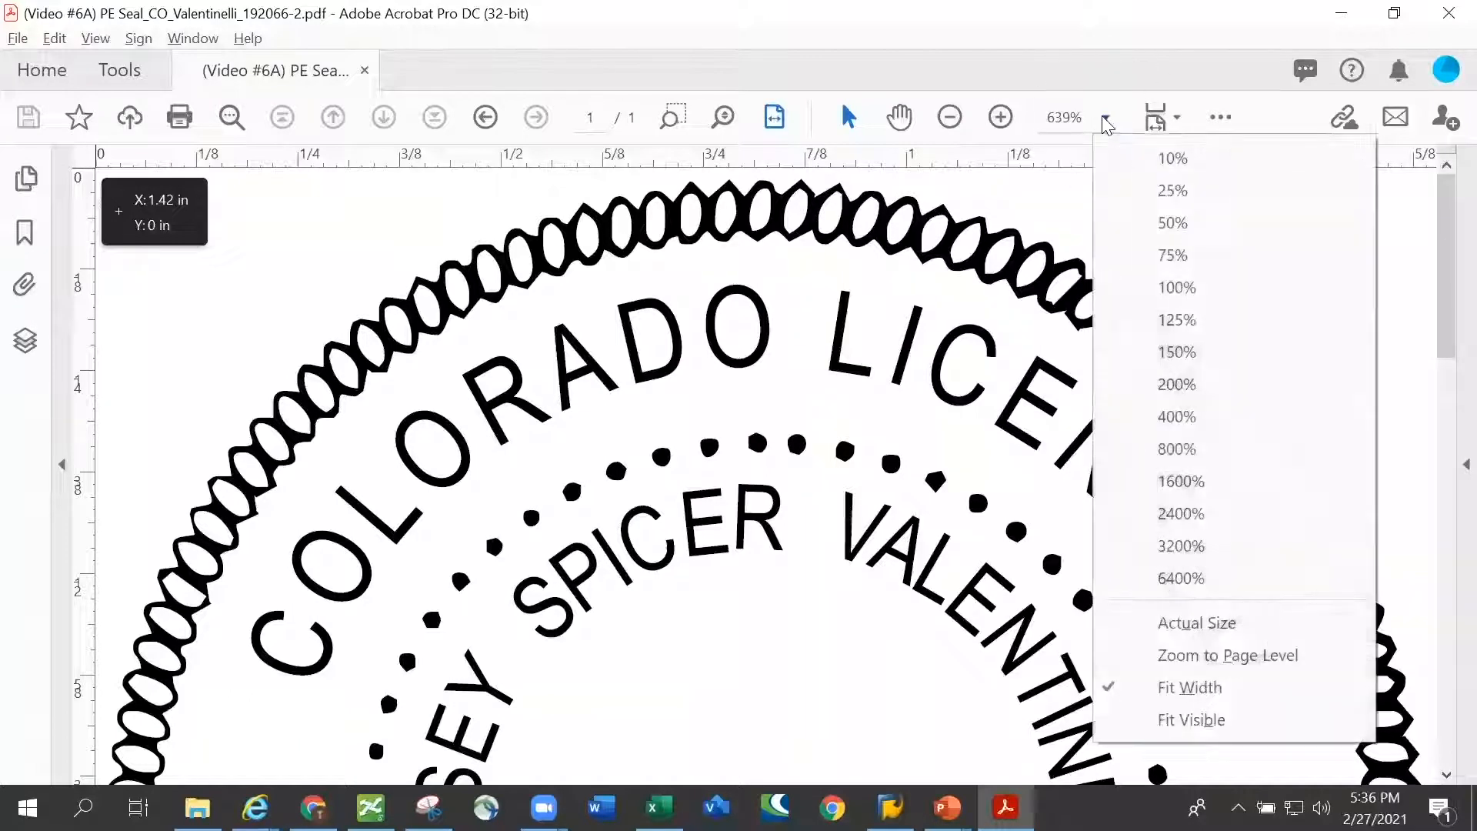
{"action": "left_click", "coordinate": [1190, 625]}
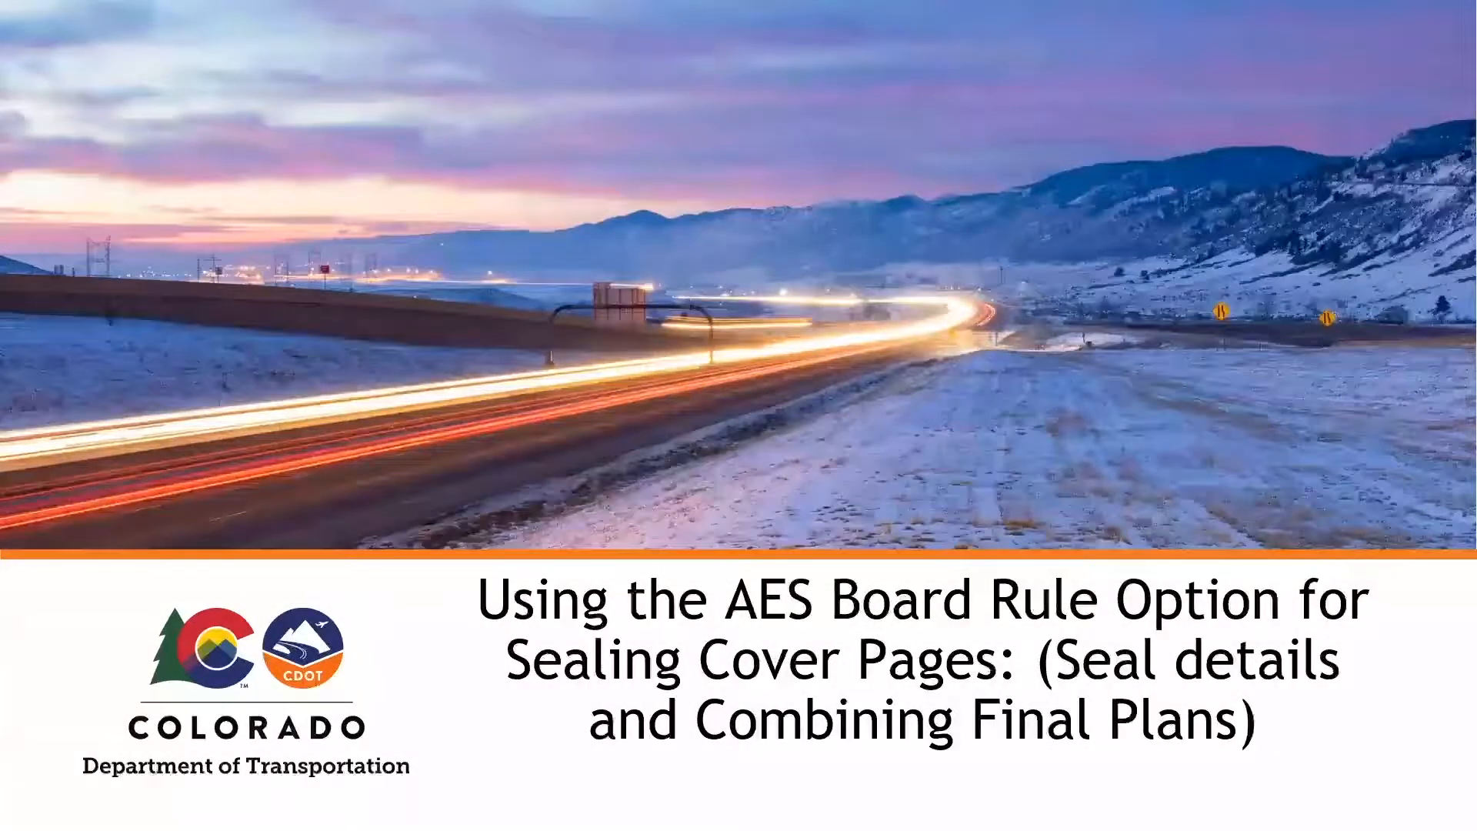
Step: Switch to File Explorer and select the #6B sealed cover page, #6C record plans and #6D audit trail PDFs in the Video #6 folder
{"action": "key", "text": "alt+Tab"}
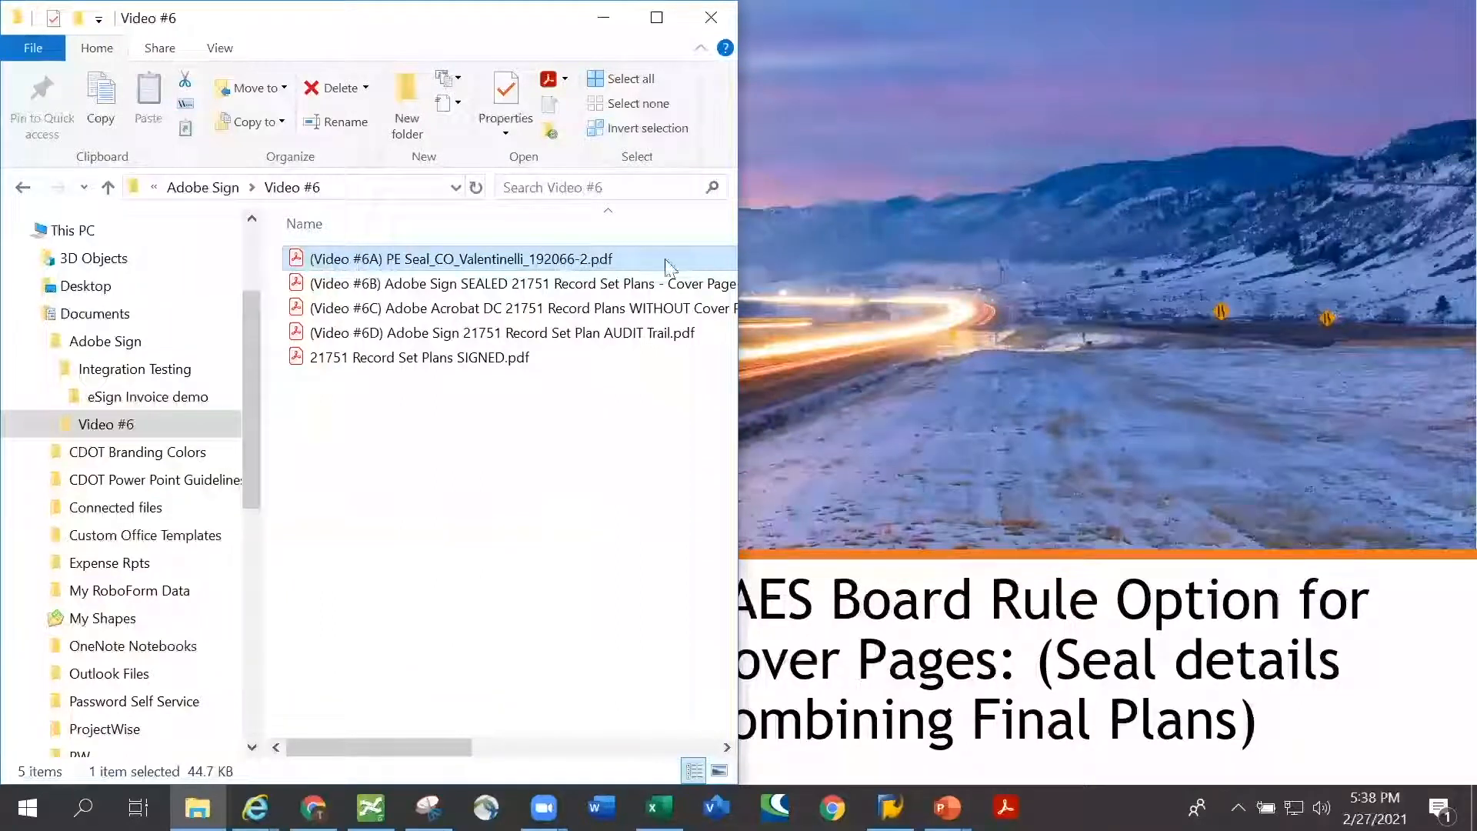
{"action": "left_click", "coordinate": [493, 293]}
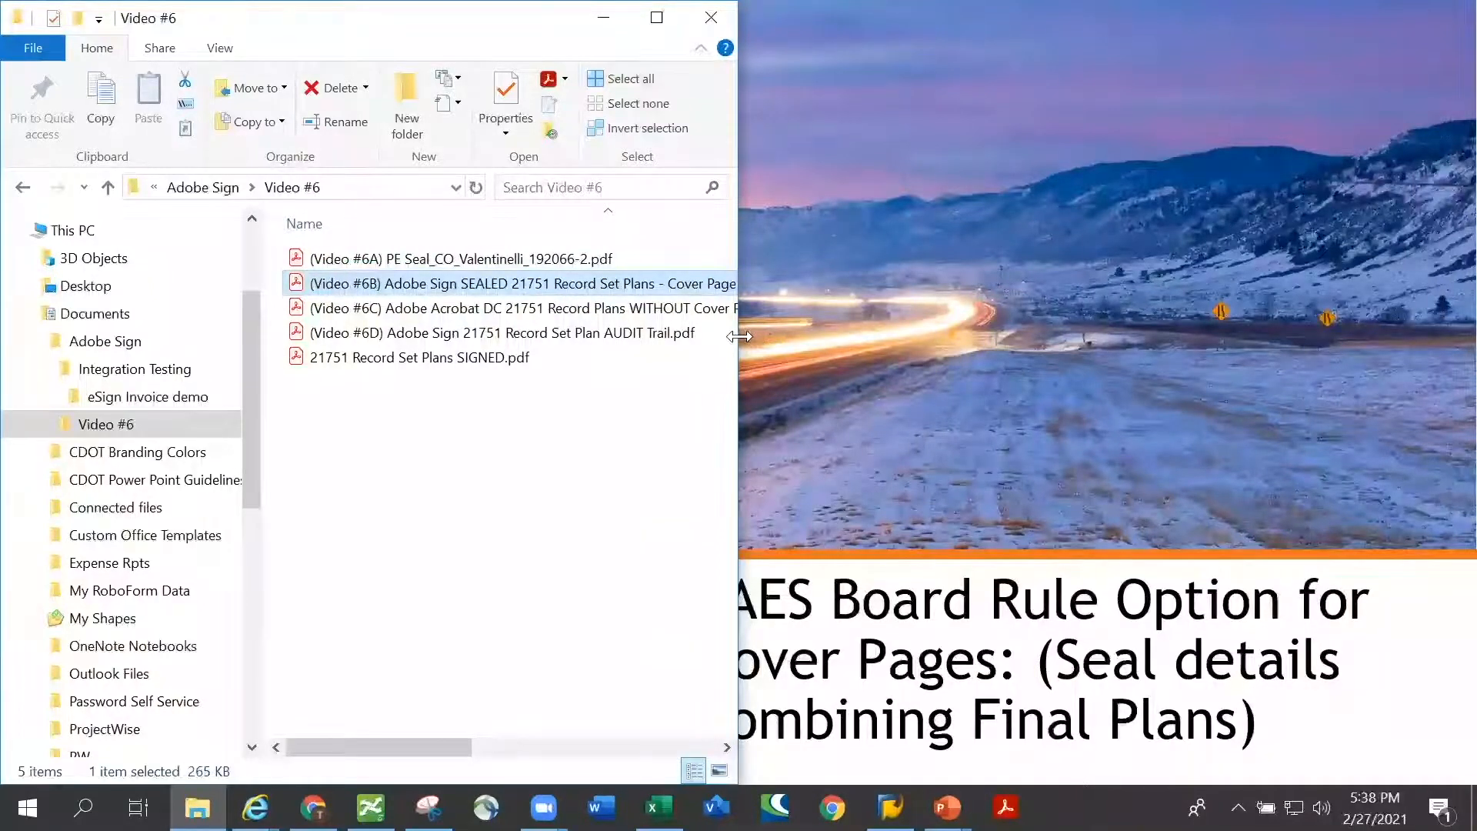
{"action": "left_click_drag", "start_coordinate": [738, 336], "coordinate": [891, 400]}
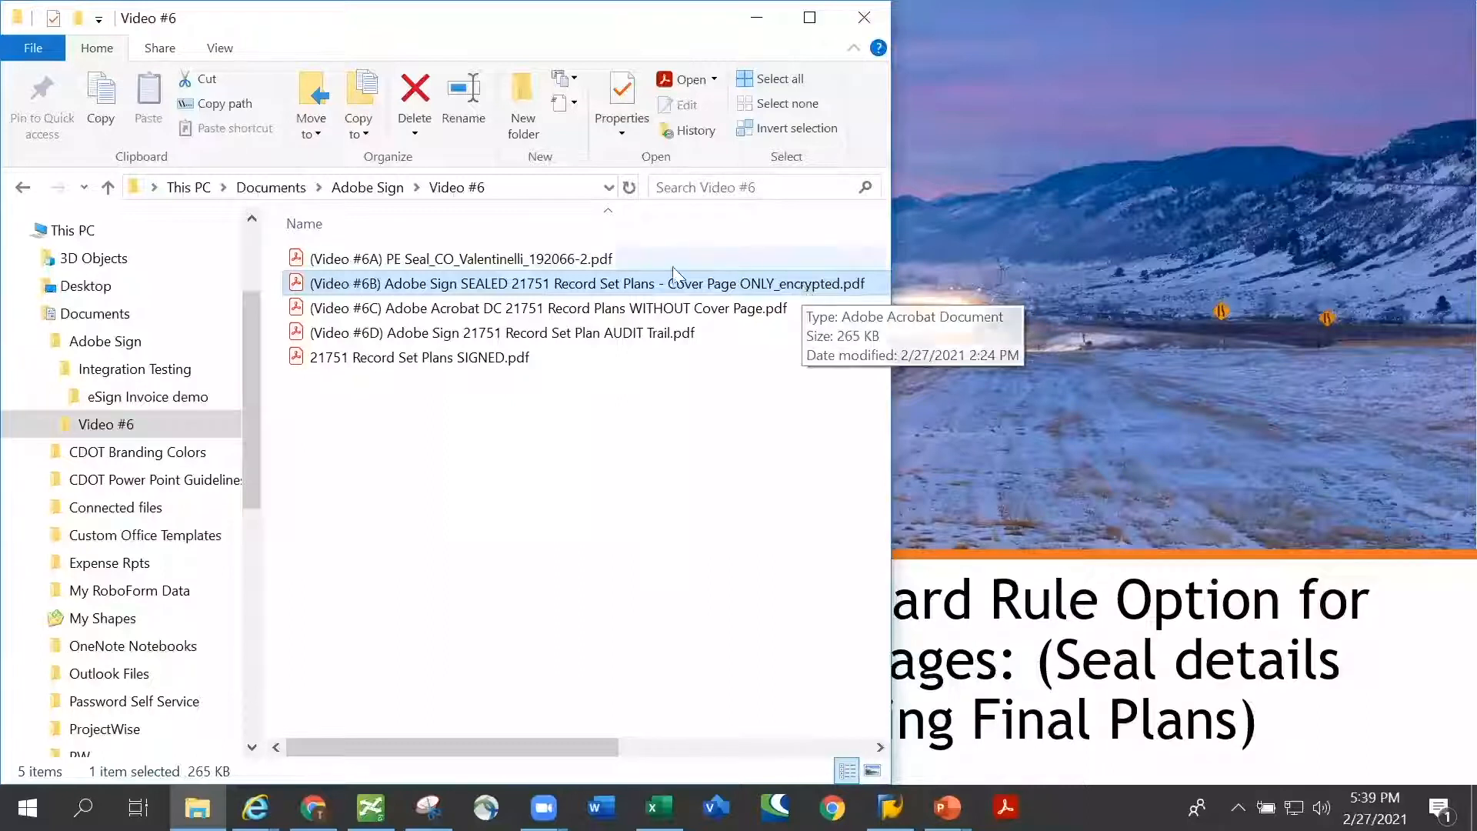
{"action": "left_click", "coordinate": [489, 309], "text": "ctrl"}
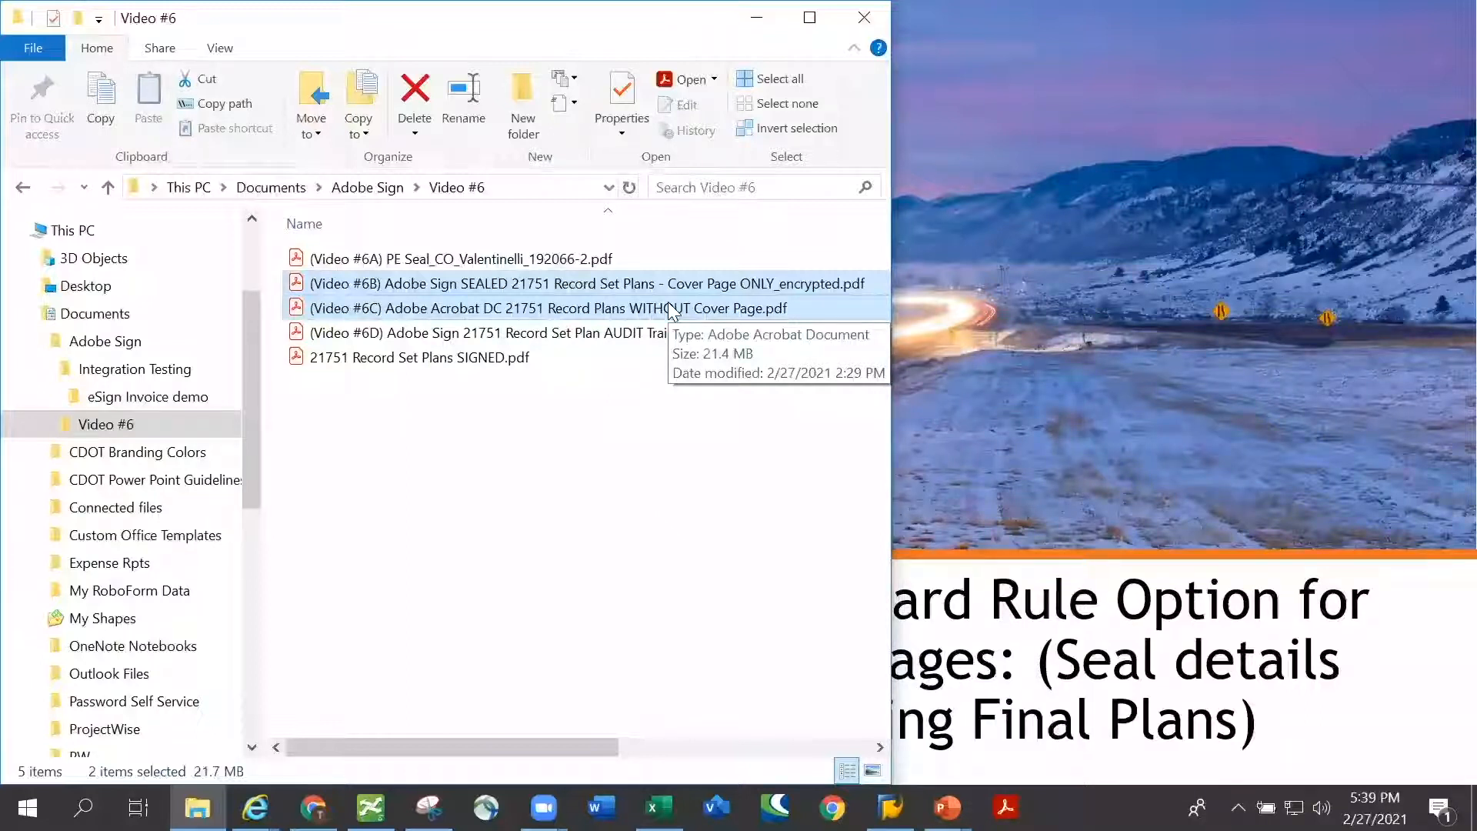
{"action": "left_click", "coordinate": [547, 337], "text": "ctrl"}
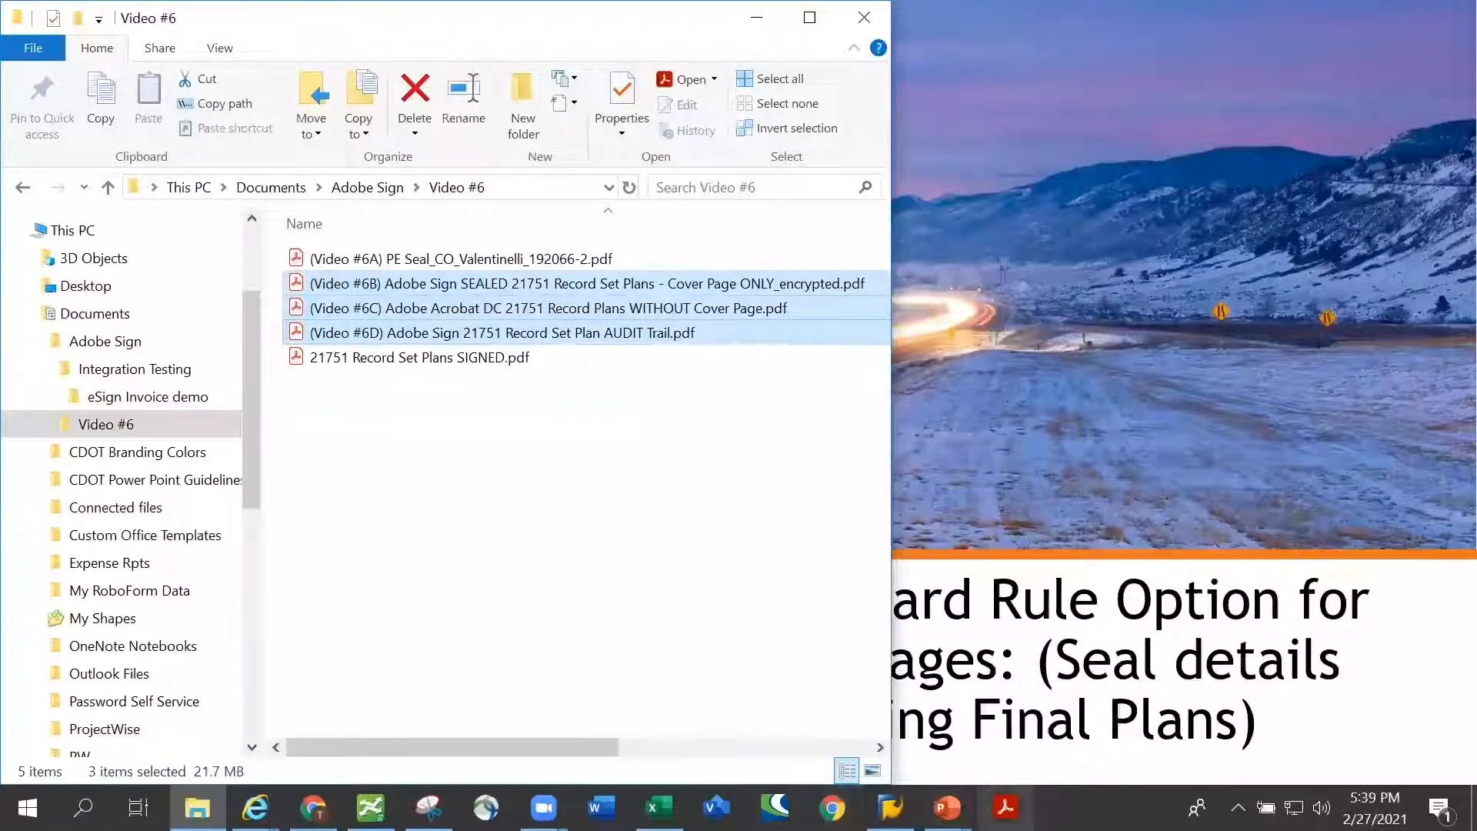
Step: Switch to Adobe Acrobat and start creating a new PDF Portfolio
{"action": "left_click", "coordinate": [1005, 807]}
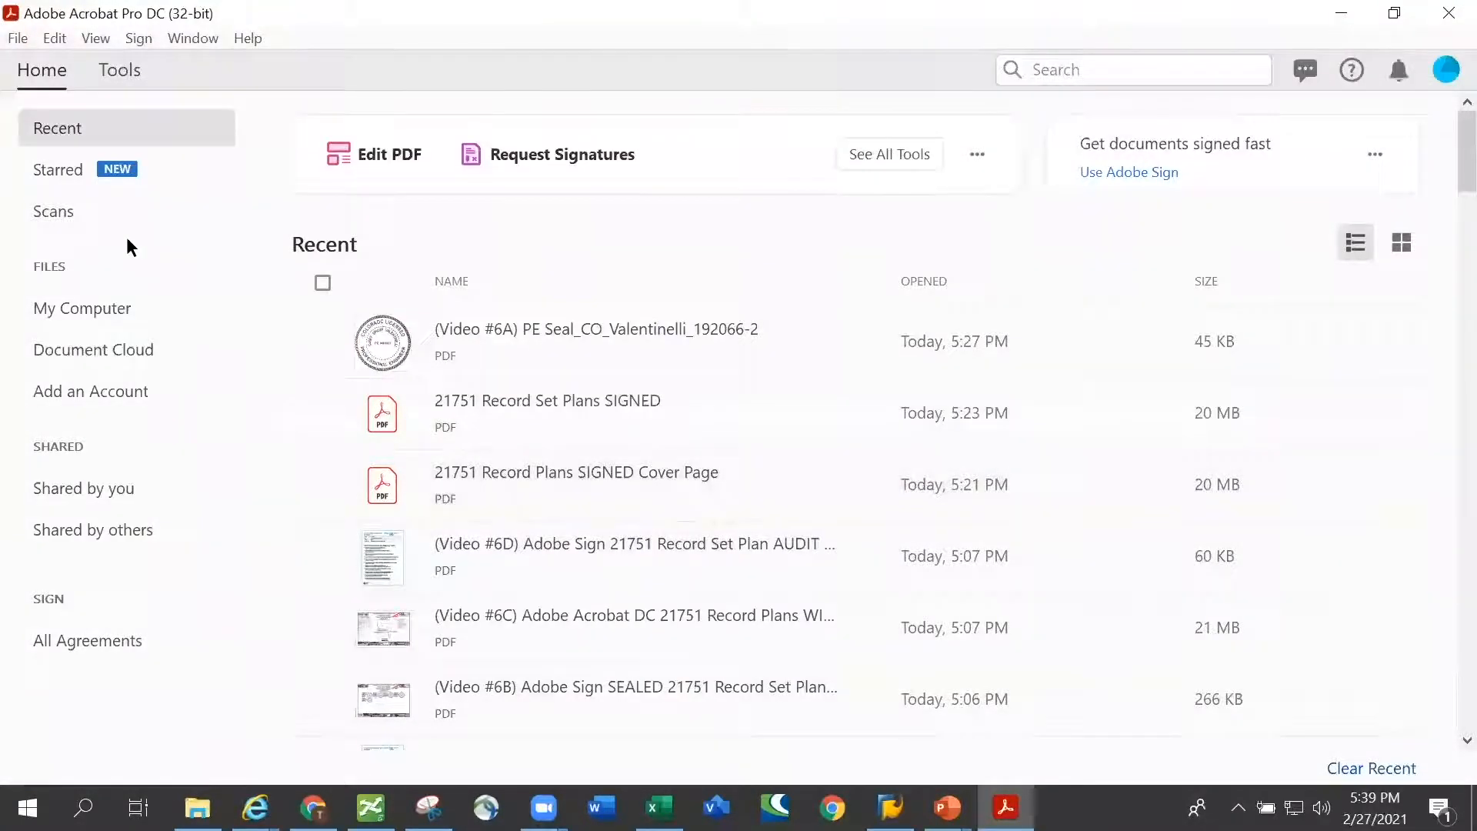
{"action": "left_click", "coordinate": [17, 38]}
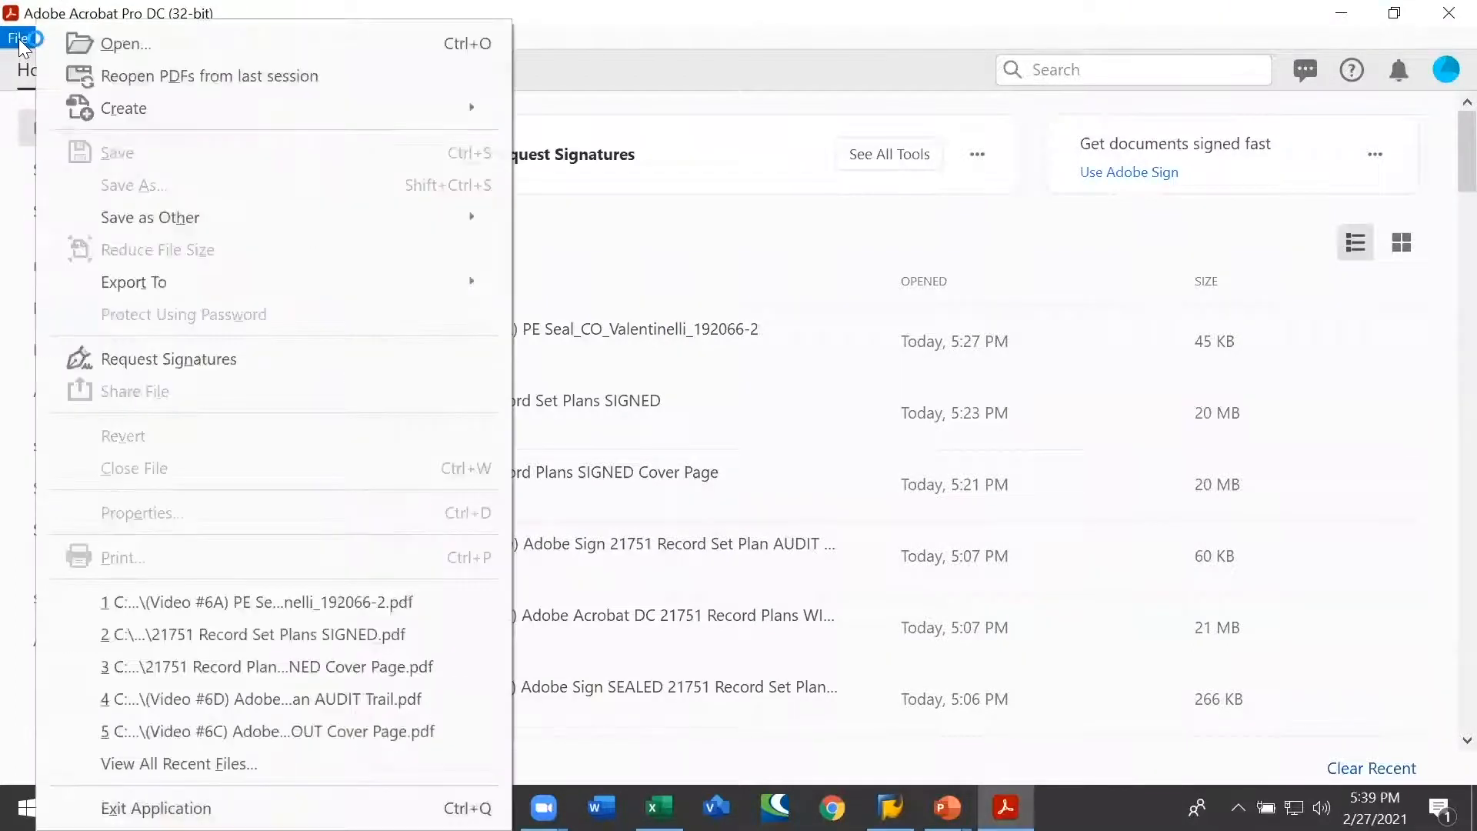
{"action": "mouse_move", "coordinate": [112, 117]}
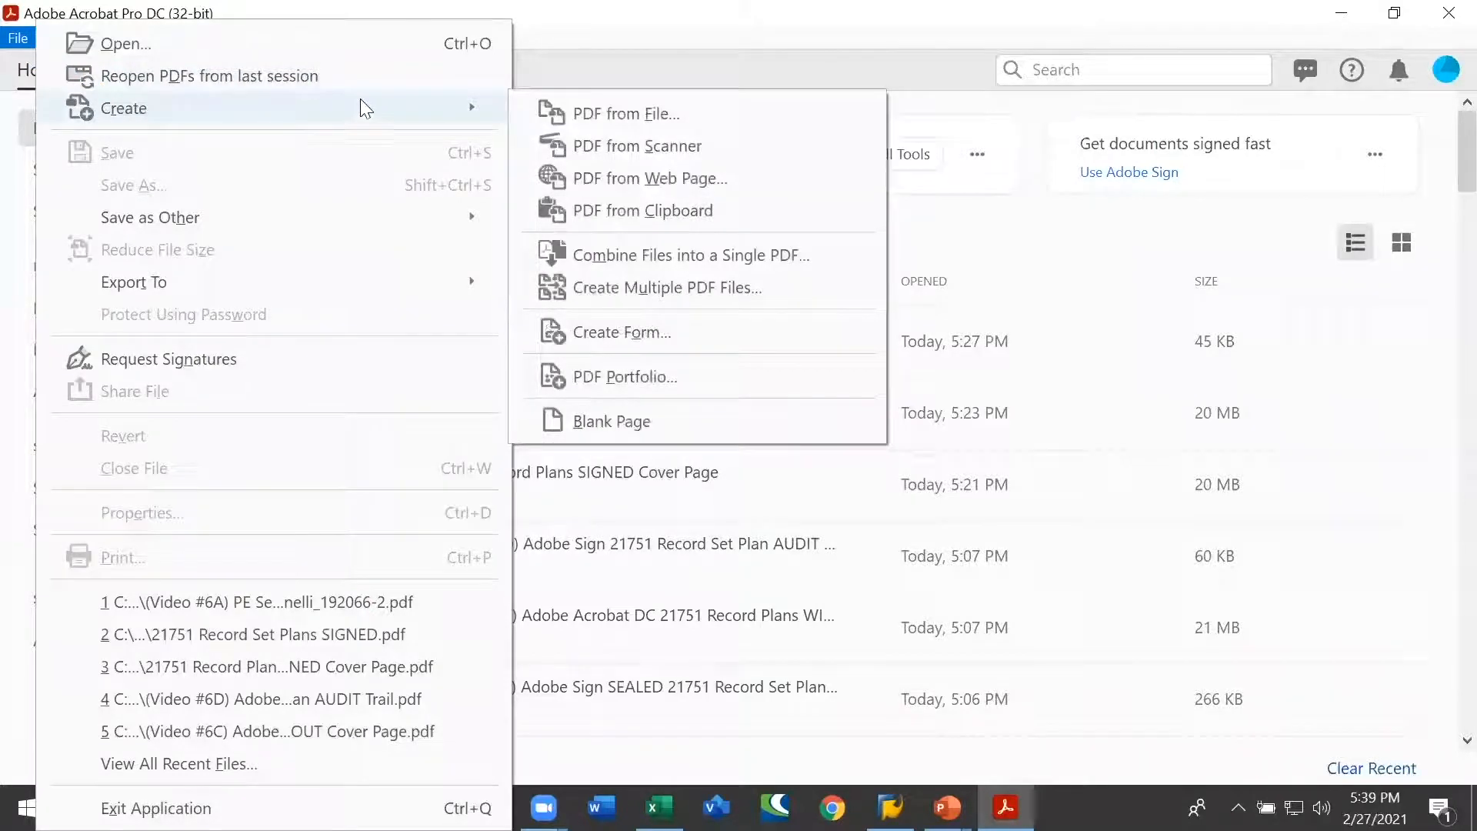
{"action": "left_click", "coordinate": [603, 378]}
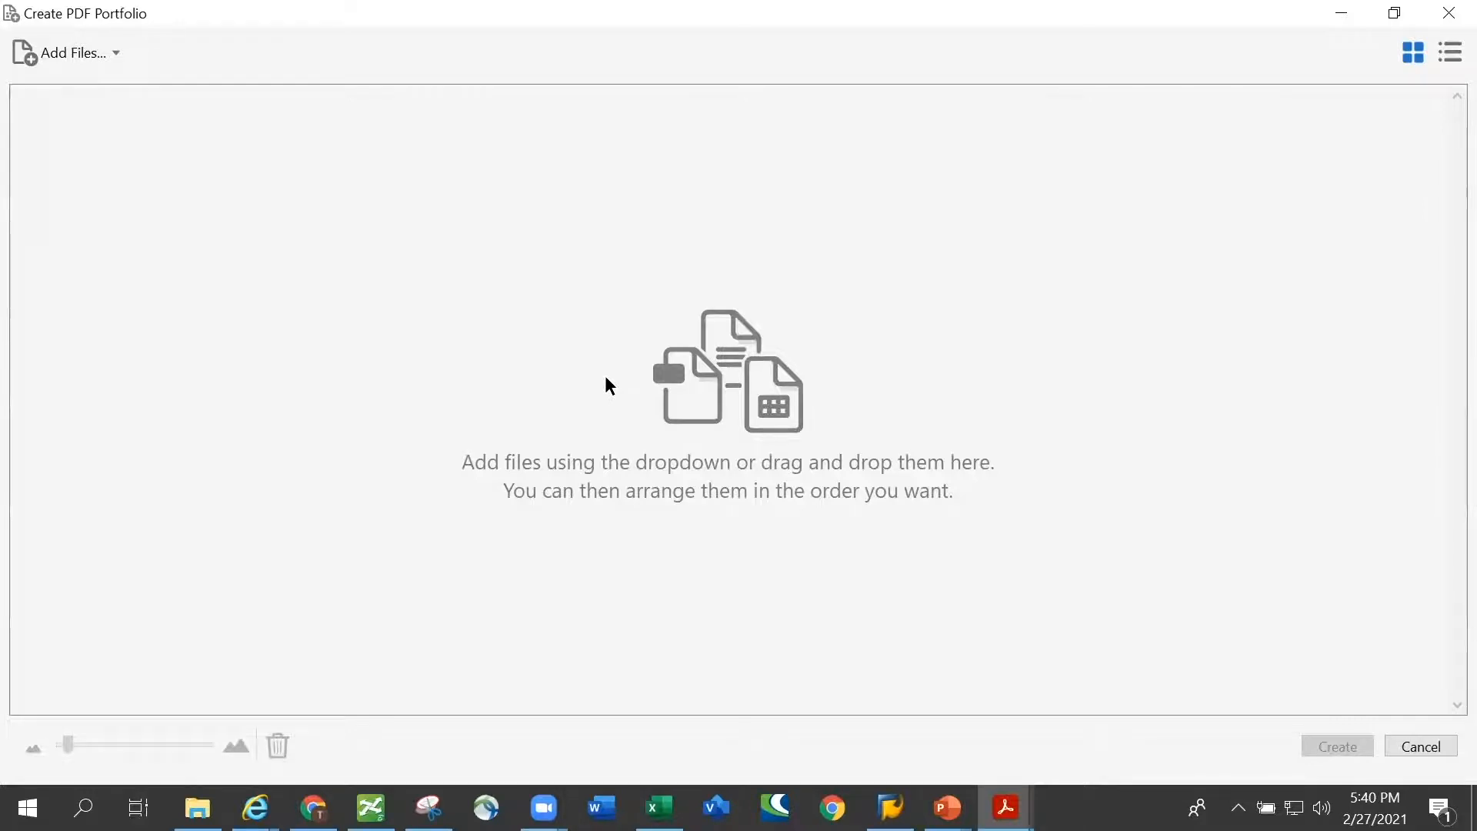
Step: Place the portfolio window beside the Video #6 folder, add the three selected PDFs to it, and maximize the portfolio window
{"action": "key", "text": "super+Right"}
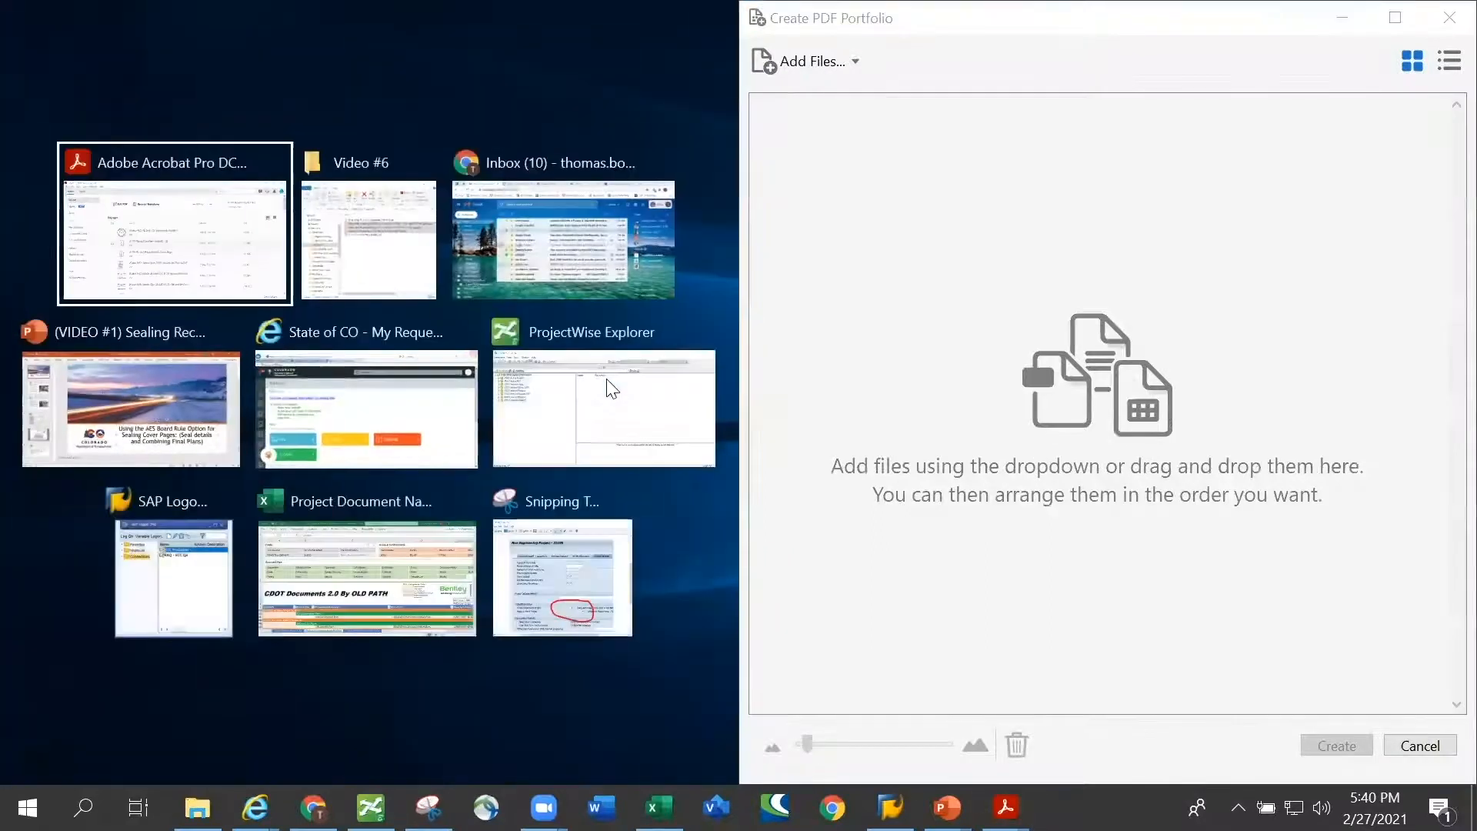
{"action": "left_click", "coordinate": [354, 261]}
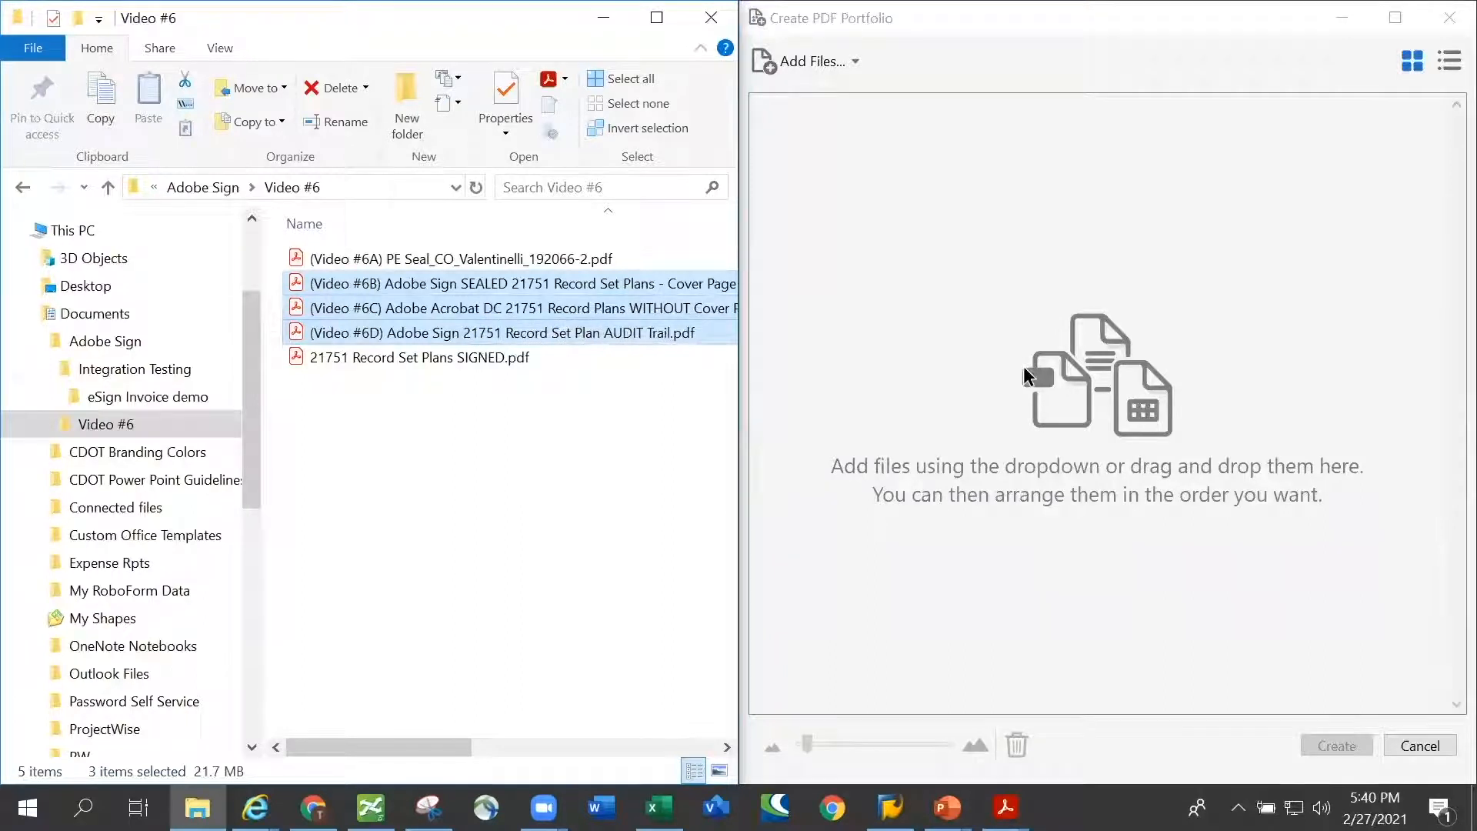
{"action": "left_click_drag", "start_coordinate": [325, 282], "coordinate": [1114, 351]}
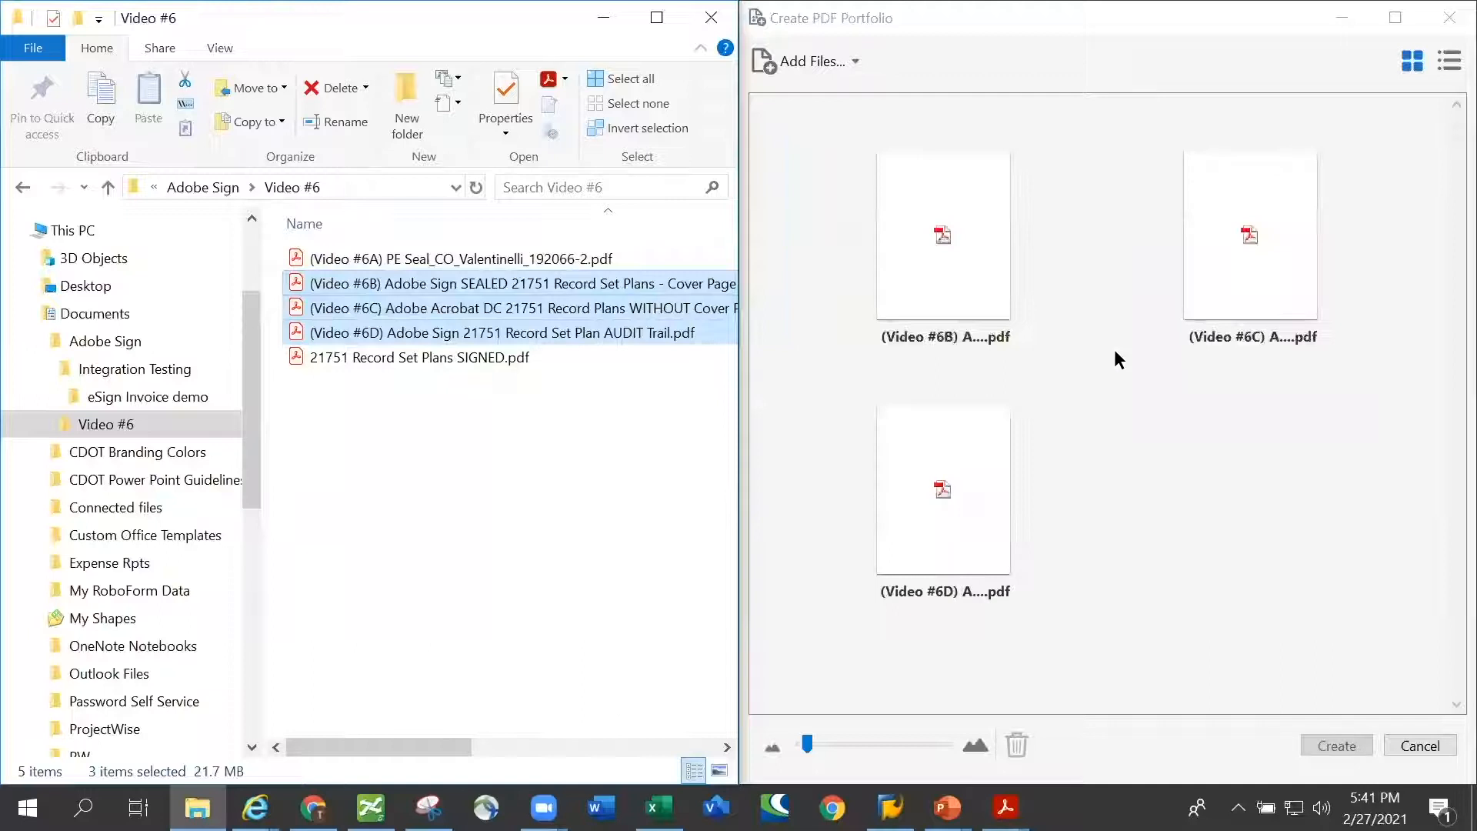
{"action": "left_click", "coordinate": [1395, 18]}
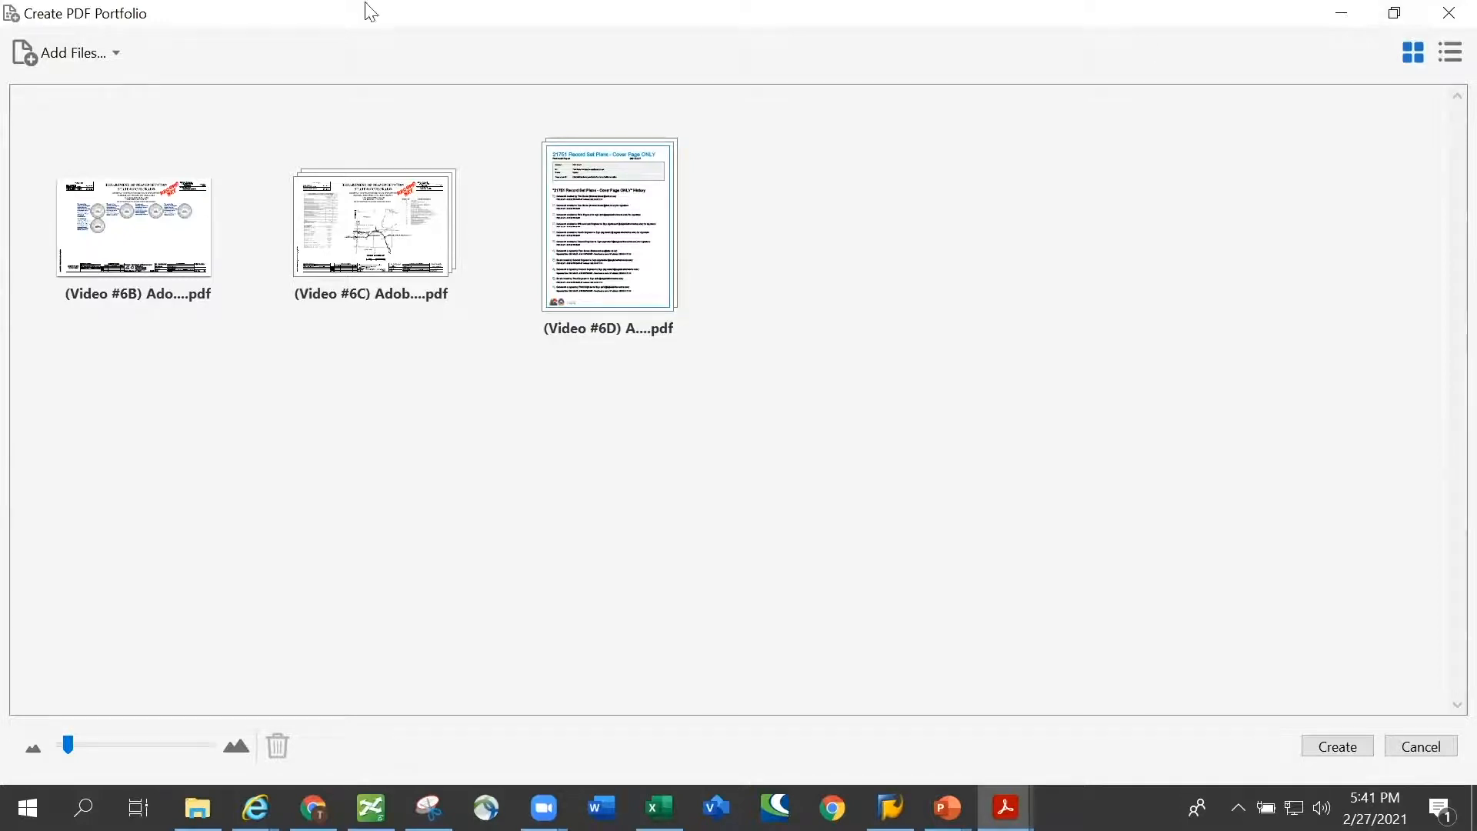
Step: Preview the #6B sealed cover page at a larger size and close the preview
{"action": "mouse_move", "coordinate": [43, 207]}
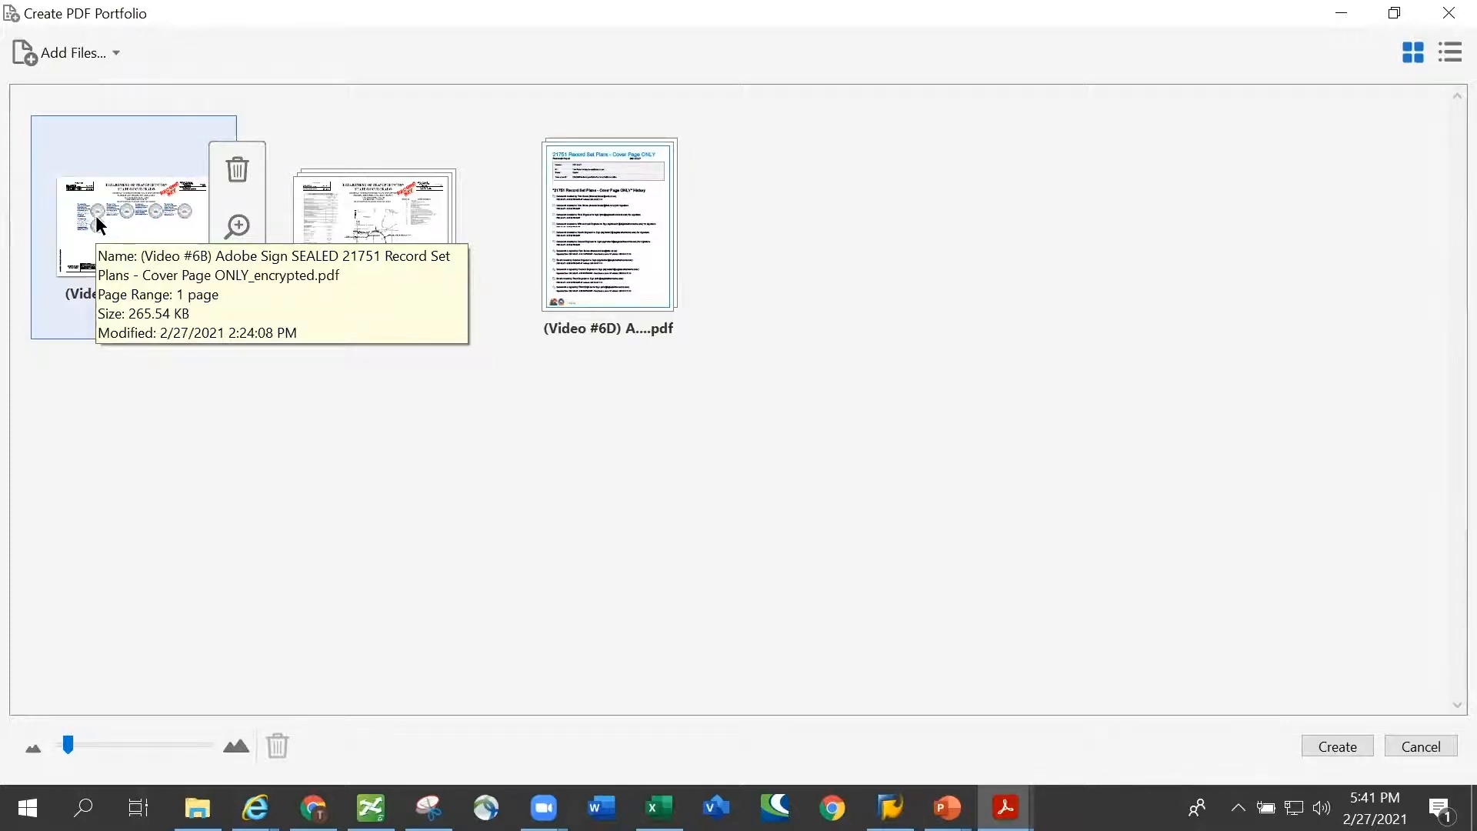
{"action": "left_click", "coordinate": [236, 227]}
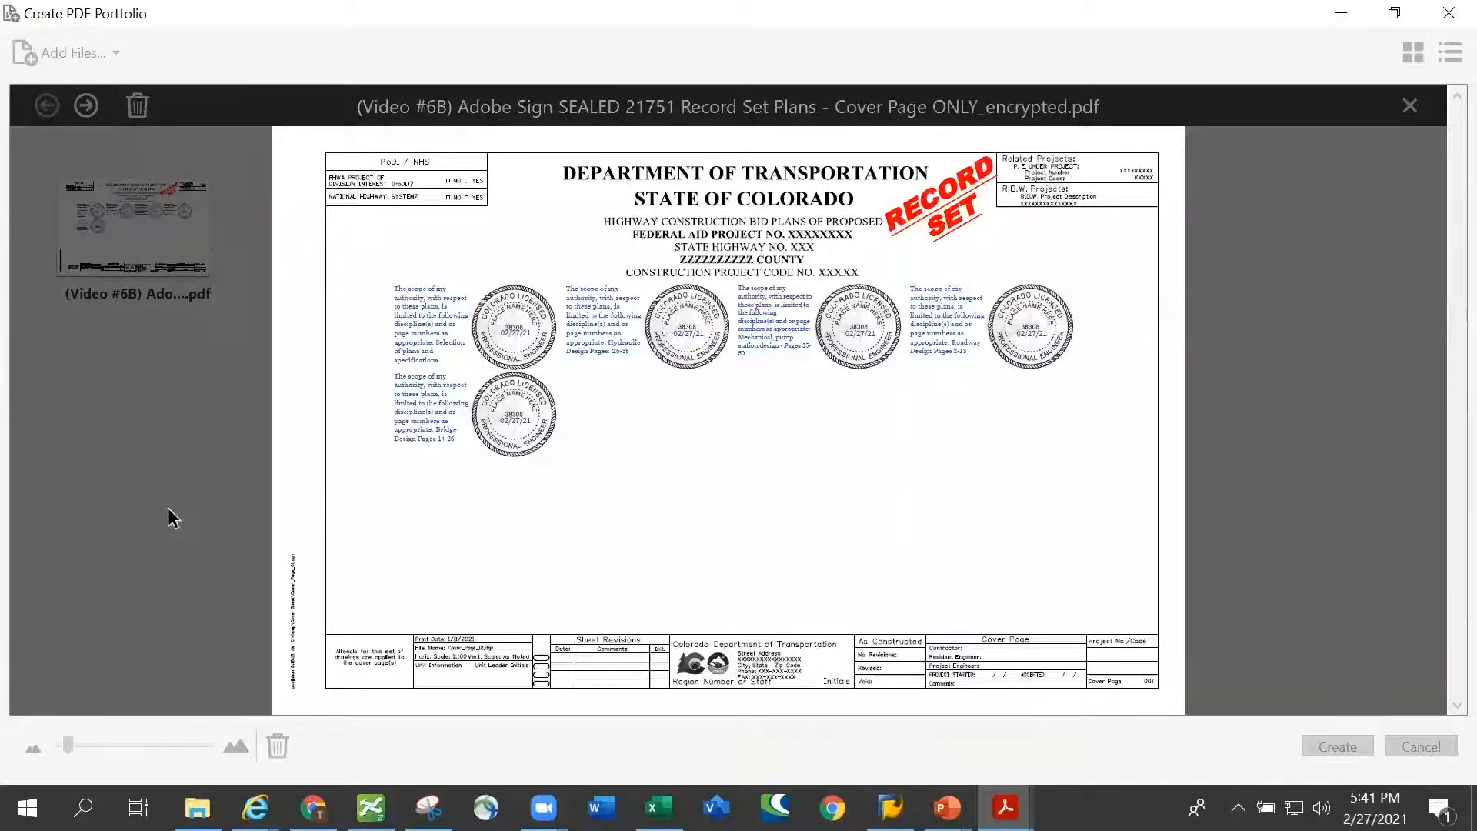
{"action": "left_click", "coordinate": [102, 473]}
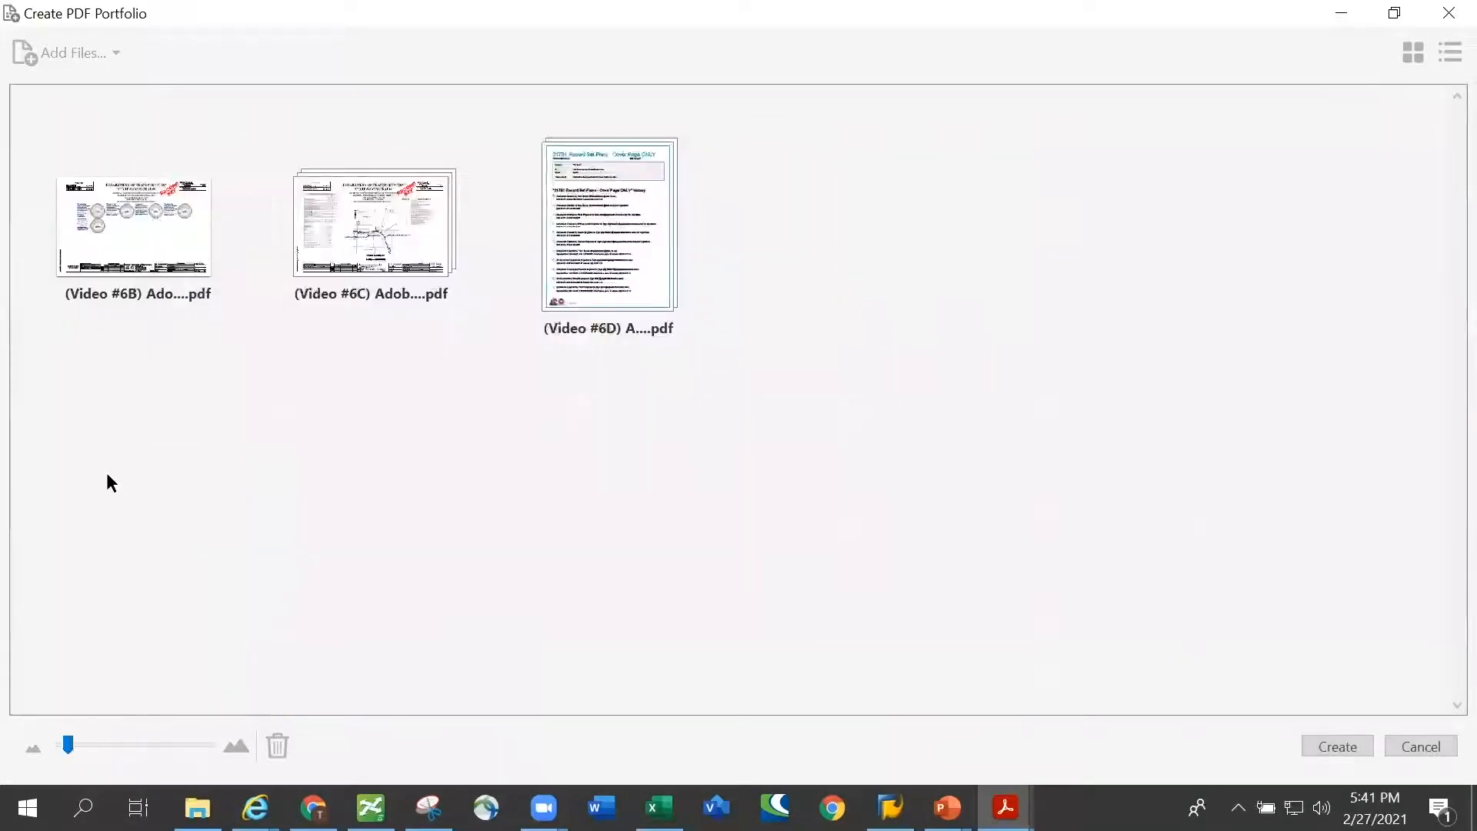
Step: Preview the #6C record plans without cover page, then expand the file to examine its individual sheets and collapse it again
{"action": "mouse_move", "coordinate": [419, 215]}
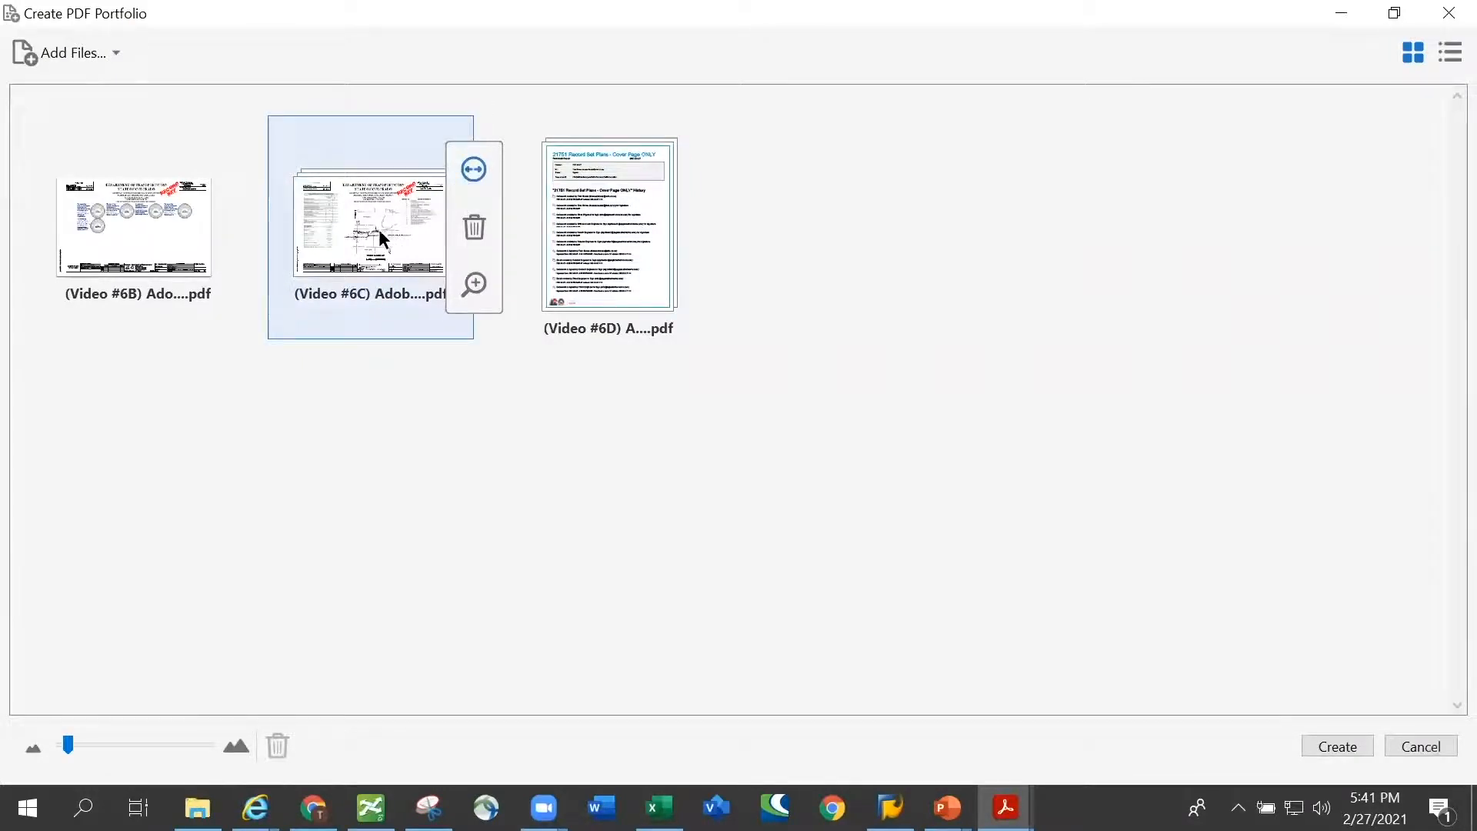
{"action": "left_click", "coordinate": [476, 284]}
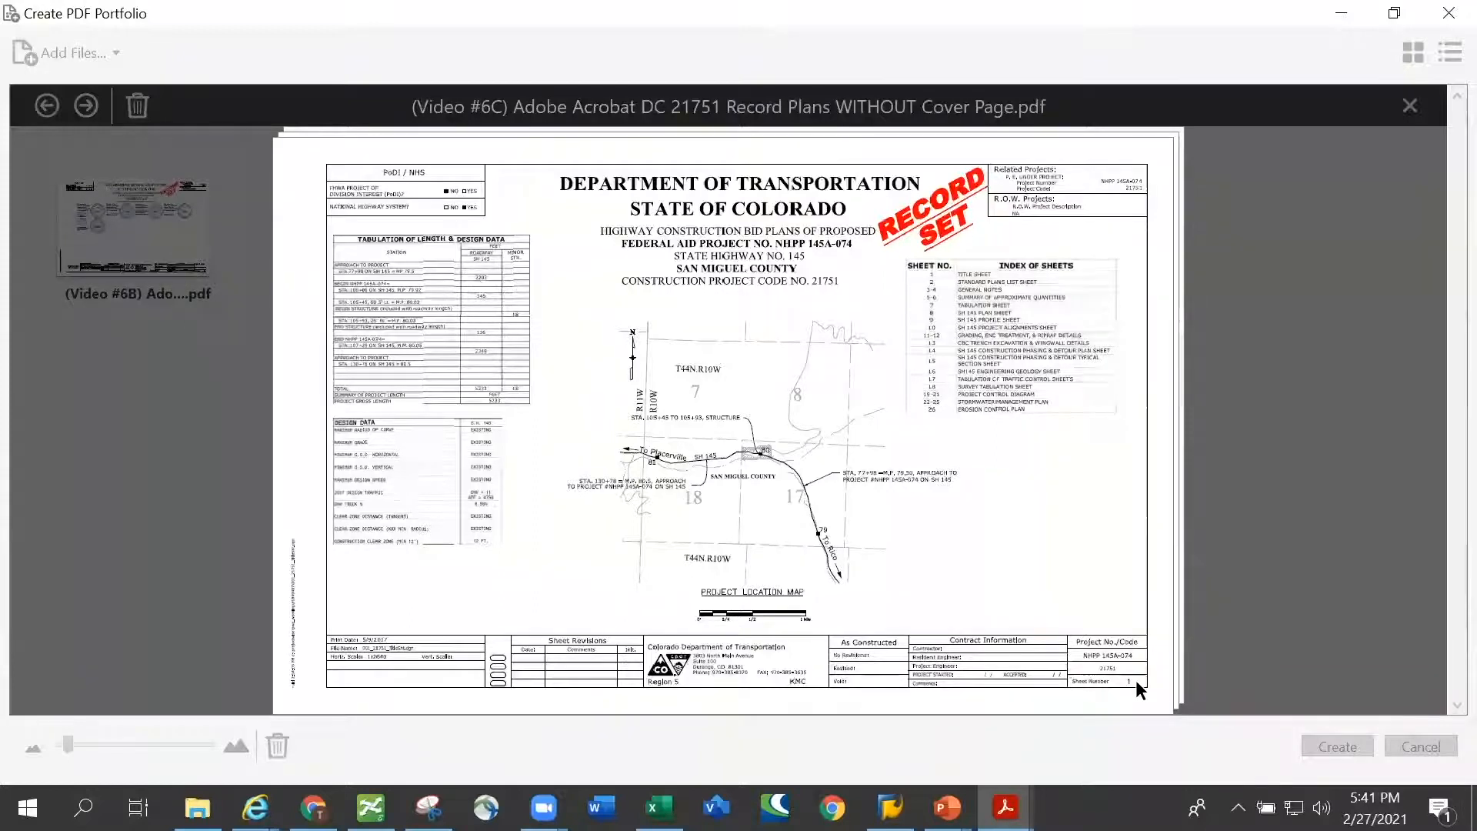
{"action": "left_click", "coordinate": [121, 521]}
{"action": "mouse_move", "coordinate": [397, 219]}
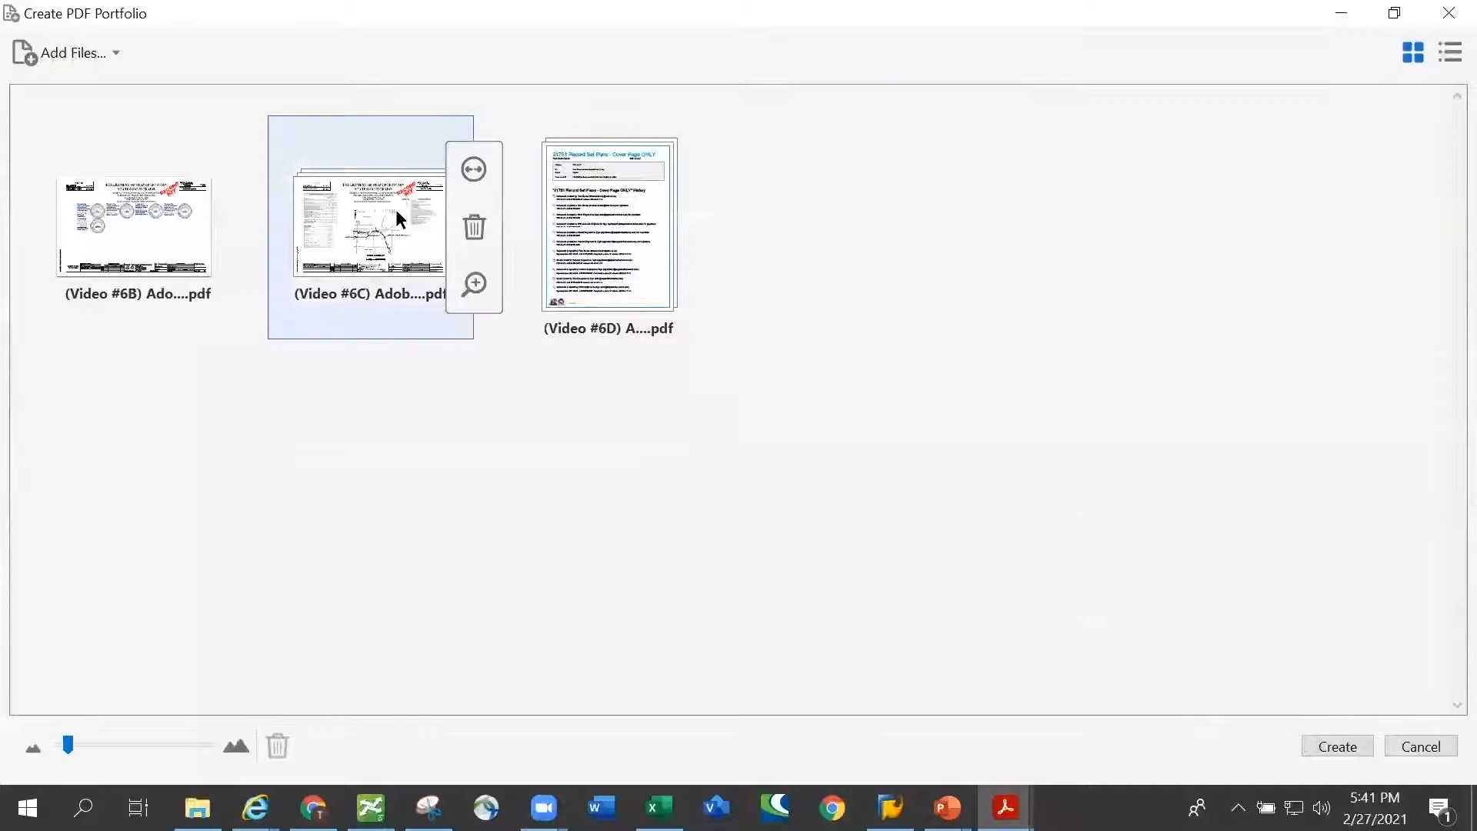
{"action": "left_click", "coordinate": [473, 173]}
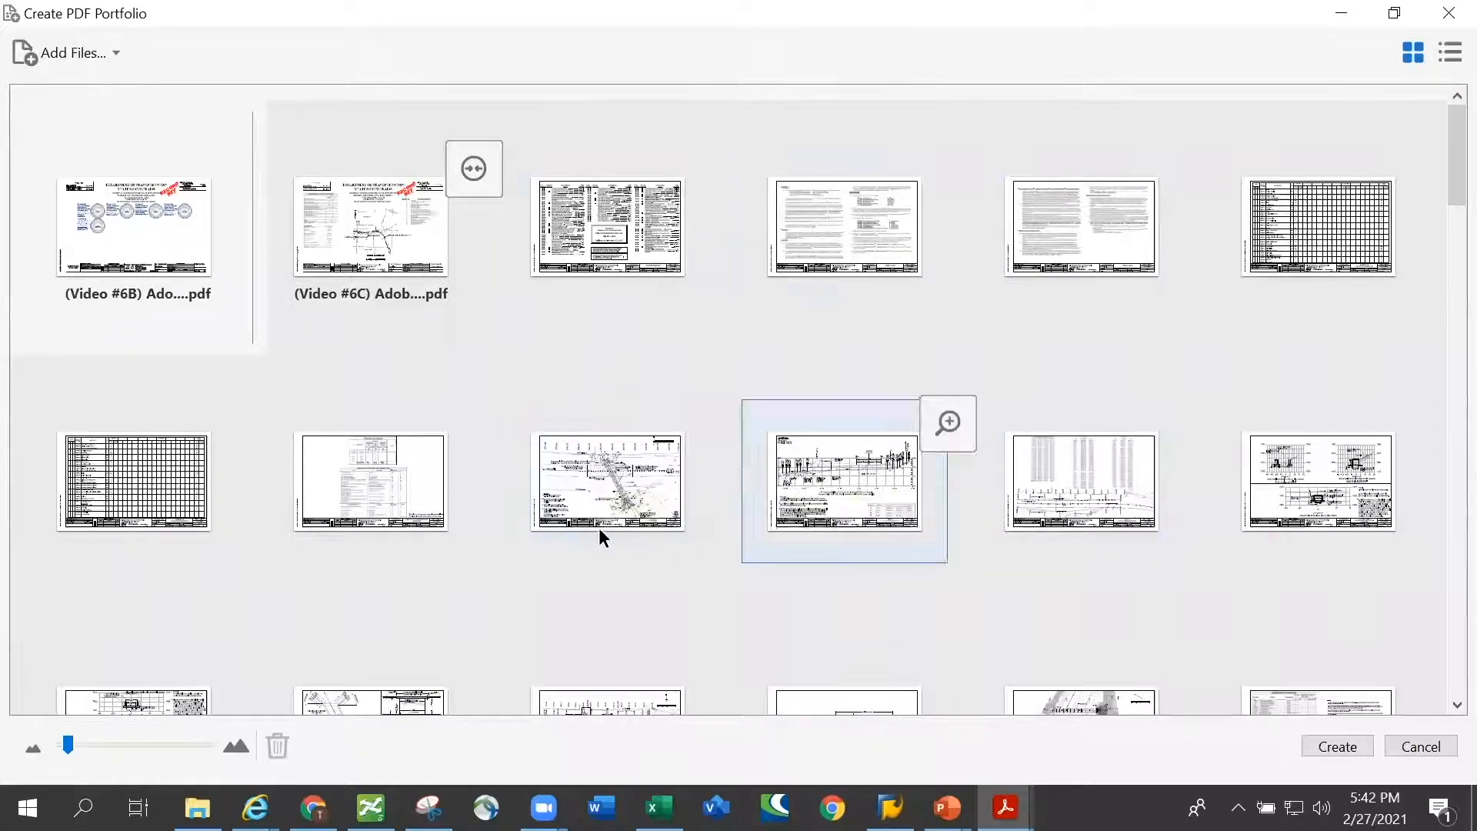
{"action": "left_click", "coordinate": [473, 171]}
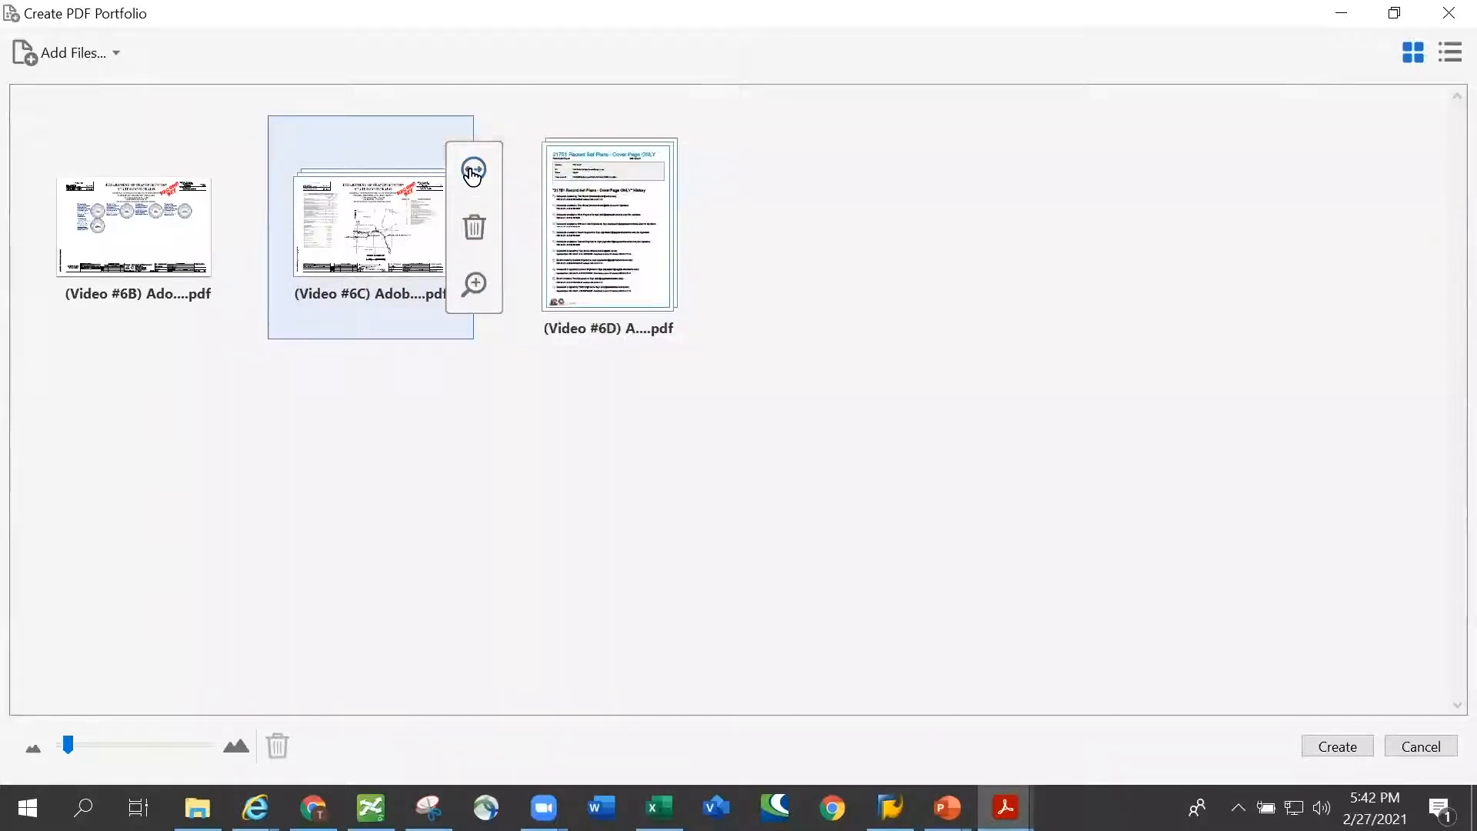
Step: Expand the #6D audit trail into its pages and preview its first page
{"action": "mouse_move", "coordinate": [601, 228]}
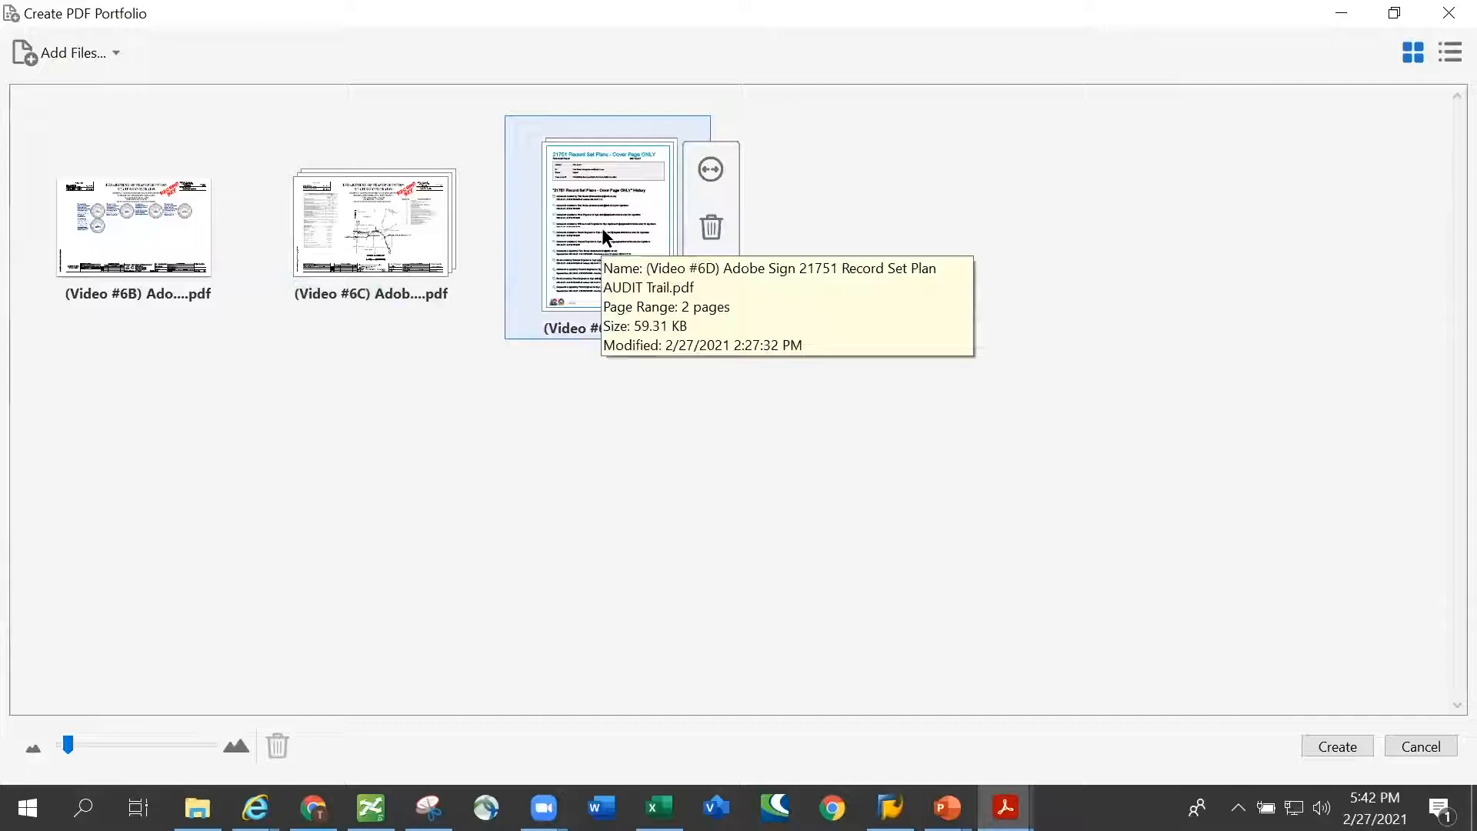
{"action": "left_click", "coordinate": [594, 220]}
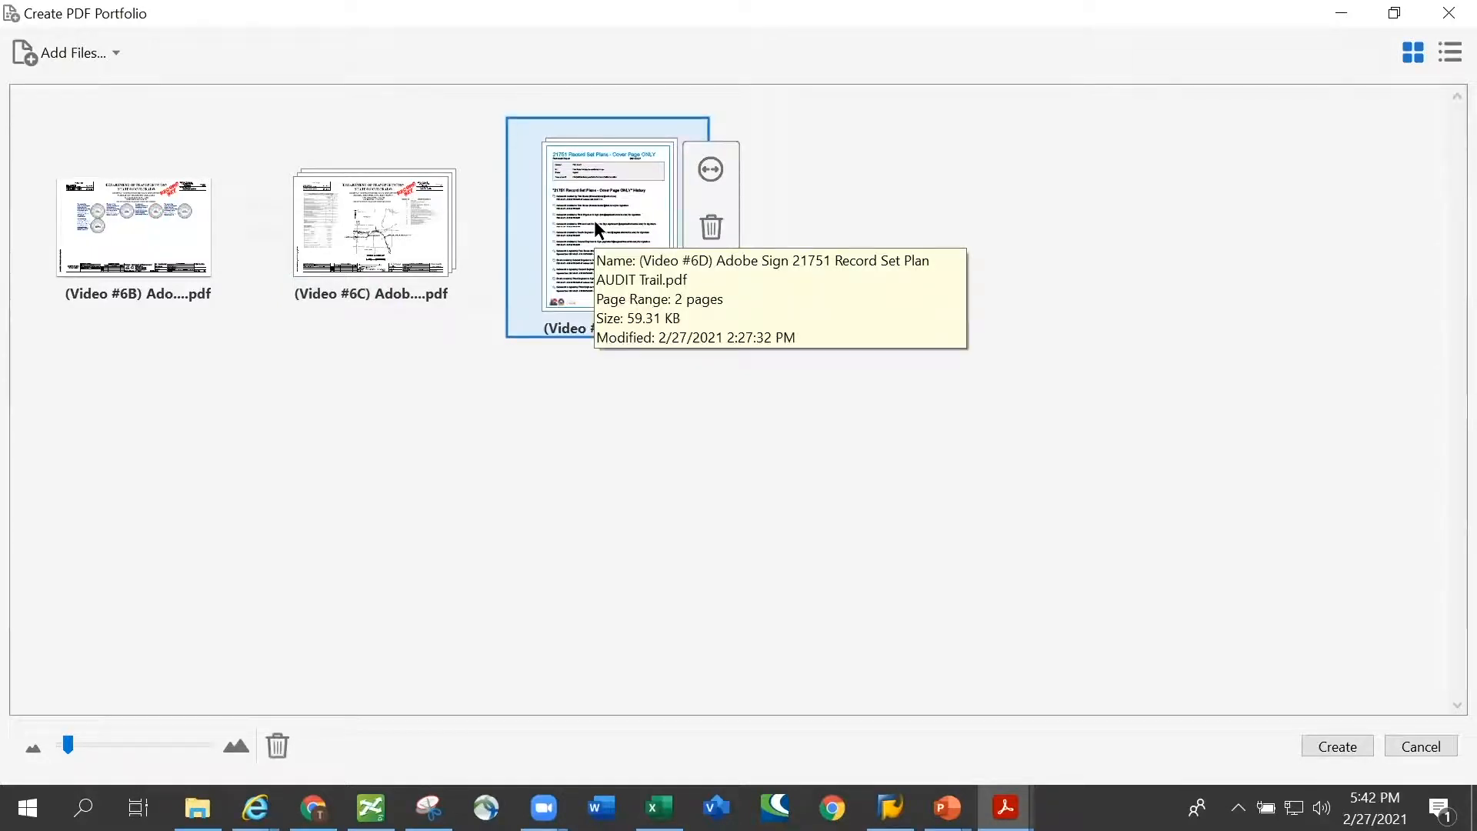
{"action": "double_click", "coordinate": [593, 220]}
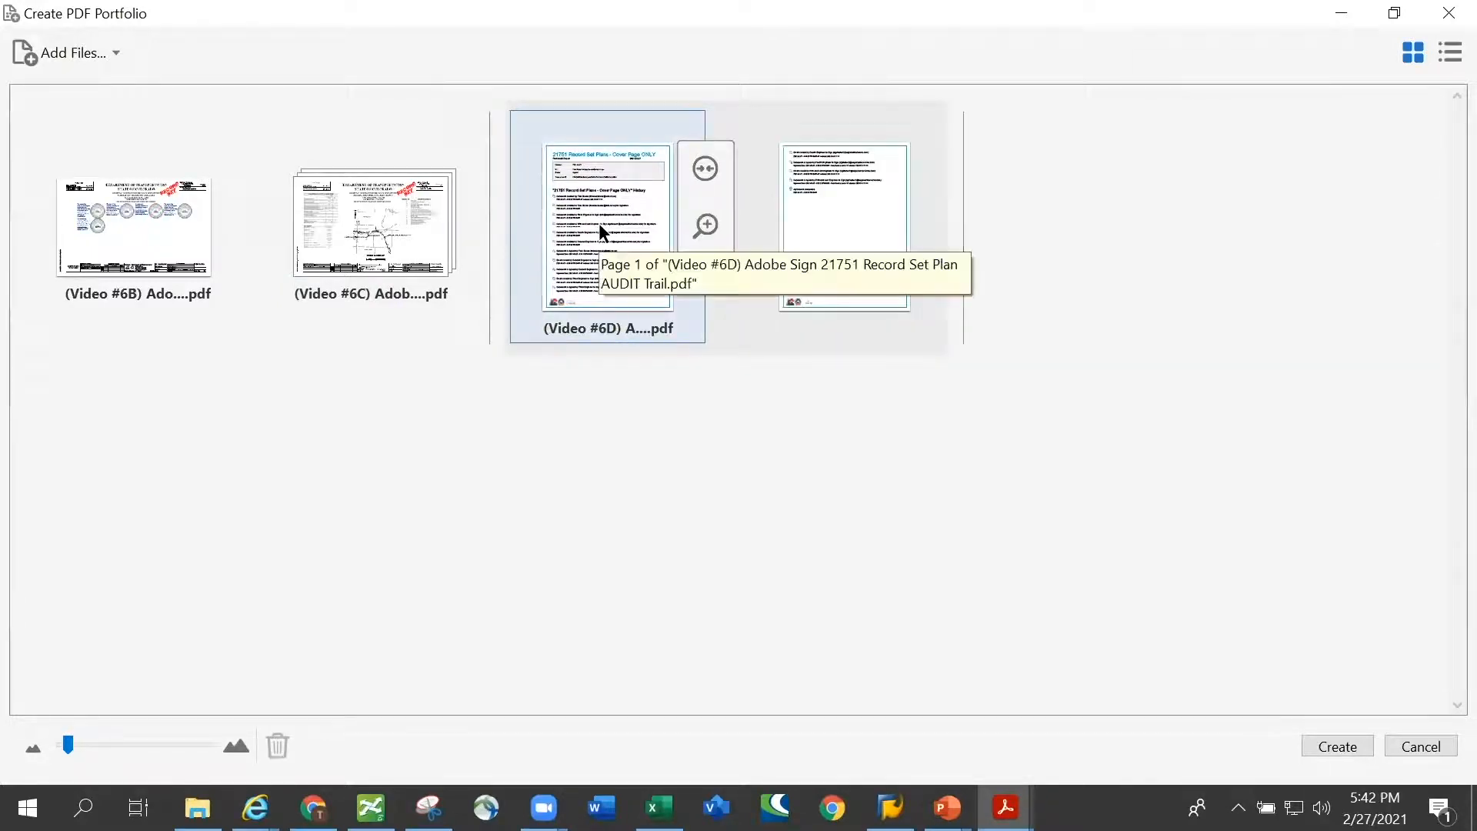
{"action": "left_click", "coordinate": [707, 228]}
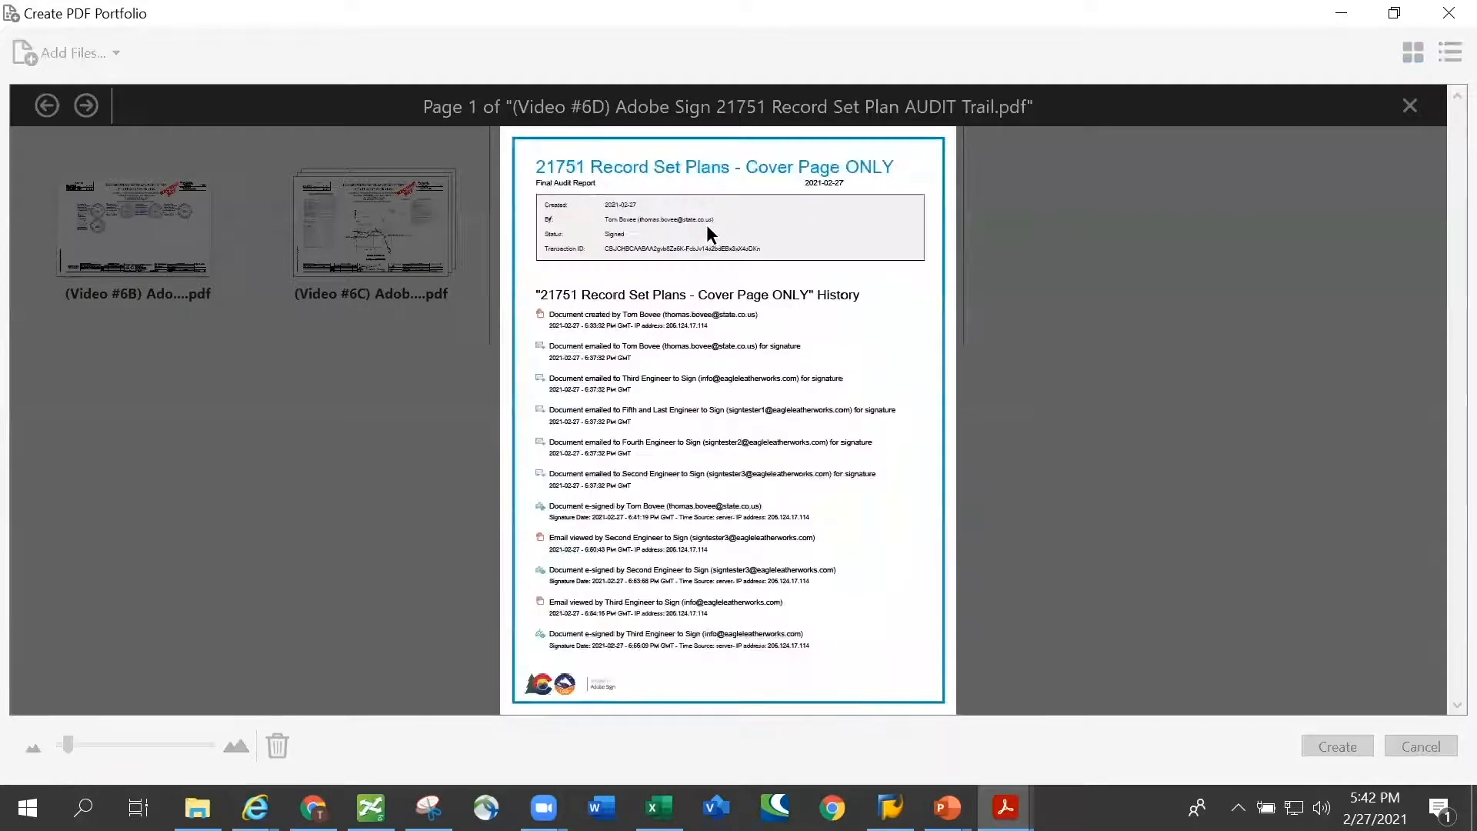
{"action": "left_click", "coordinate": [228, 448]}
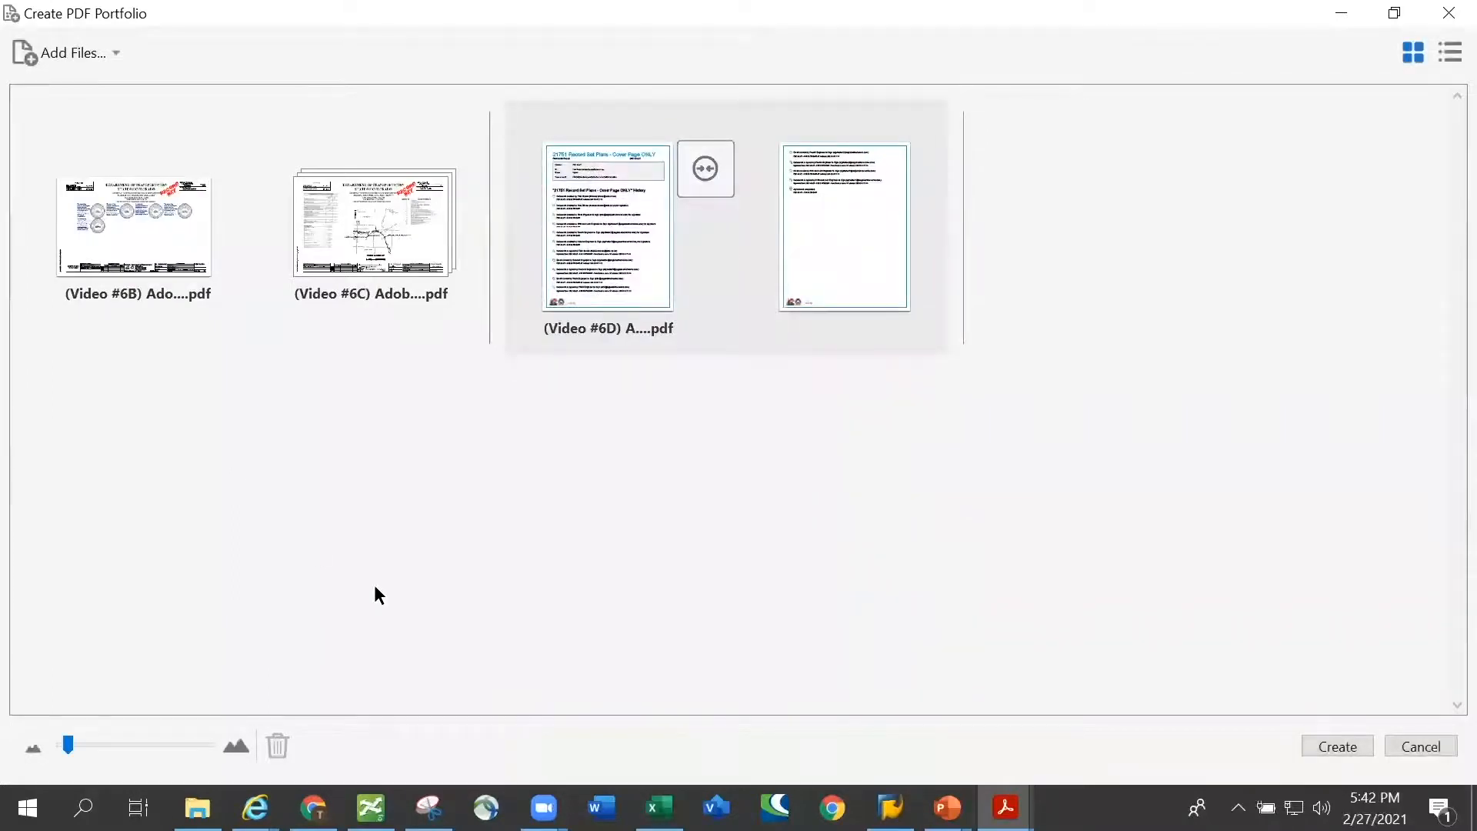
Step: Collapse the #6D audit trail, try moving it to the front of the file order, and return it to the end
{"action": "left_click", "coordinate": [705, 168]}
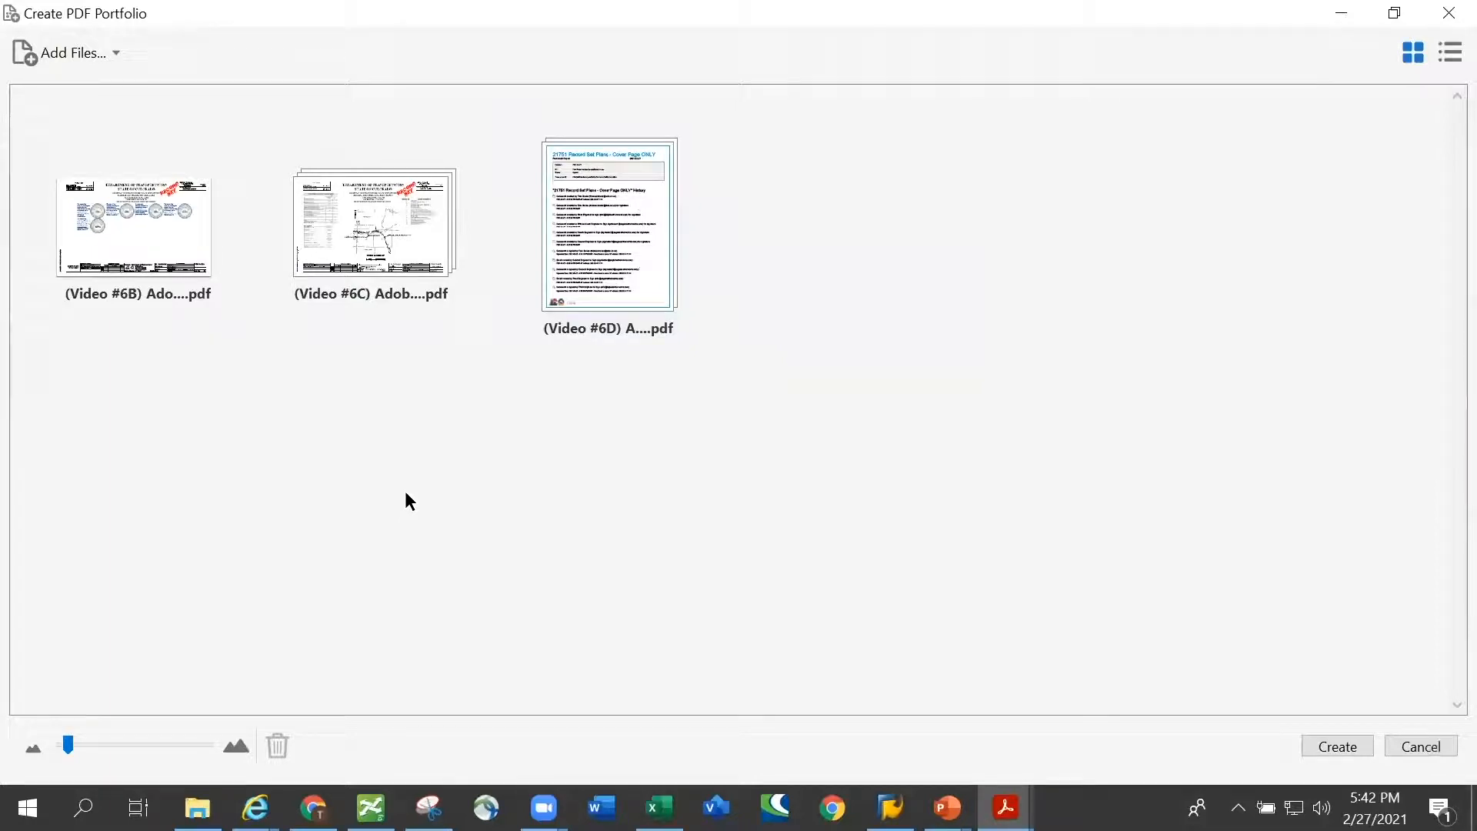
{"action": "left_click_drag", "start_coordinate": [589, 248], "coordinate": [283, 251]}
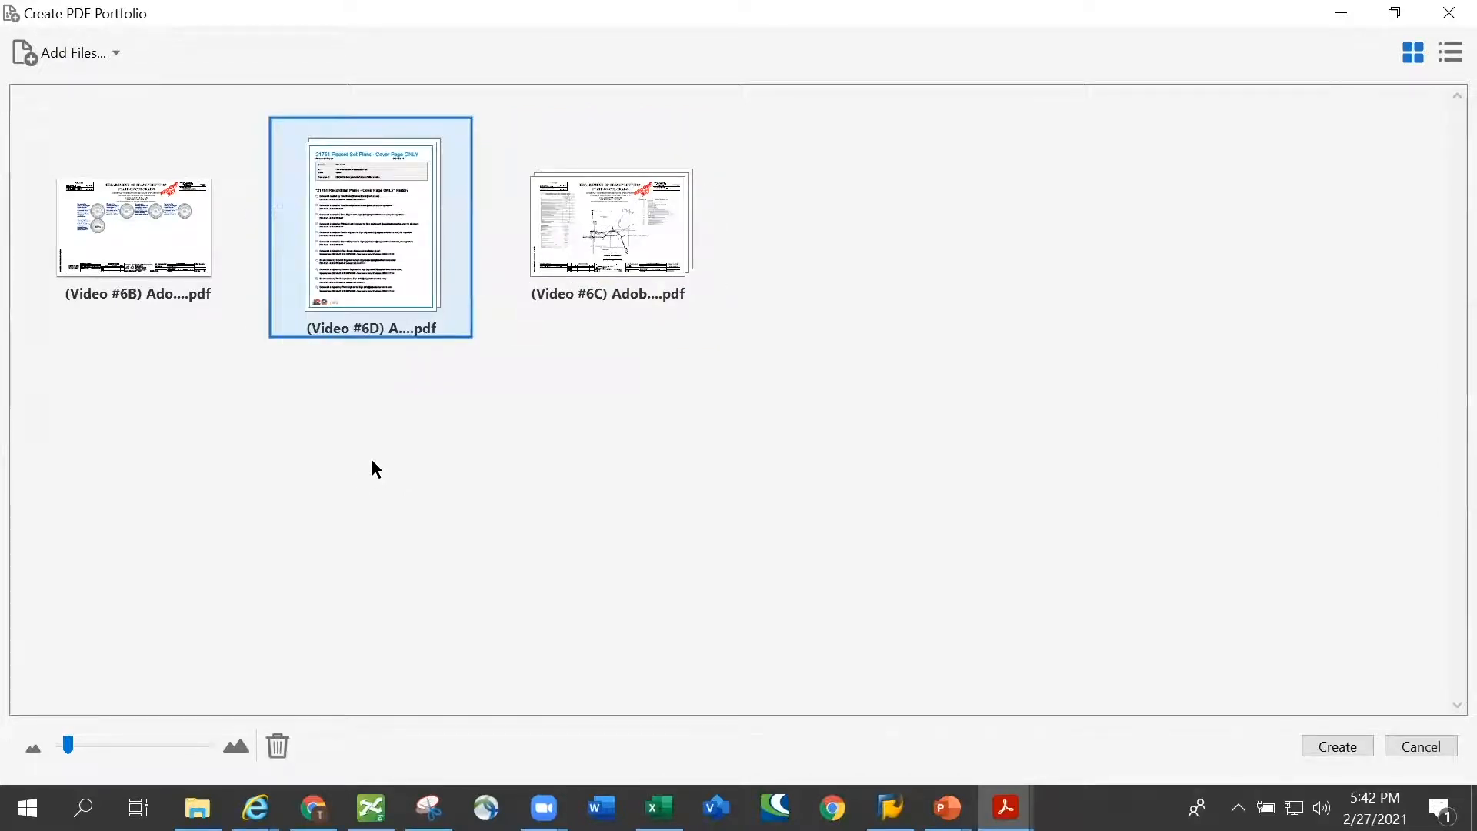
{"action": "left_click_drag", "start_coordinate": [378, 222], "coordinate": [103, 241]}
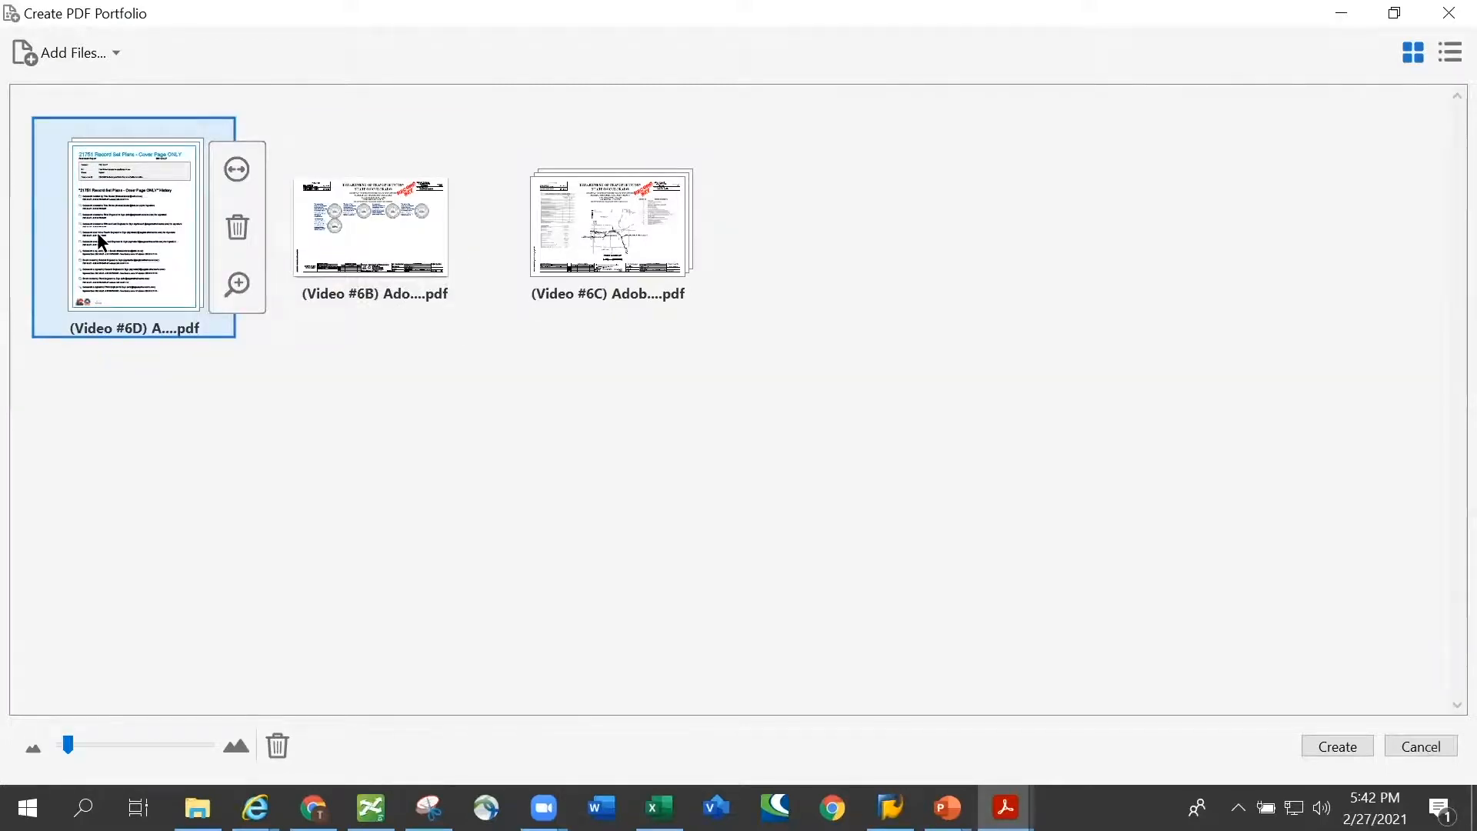
{"action": "mouse_move", "coordinate": [362, 317]}
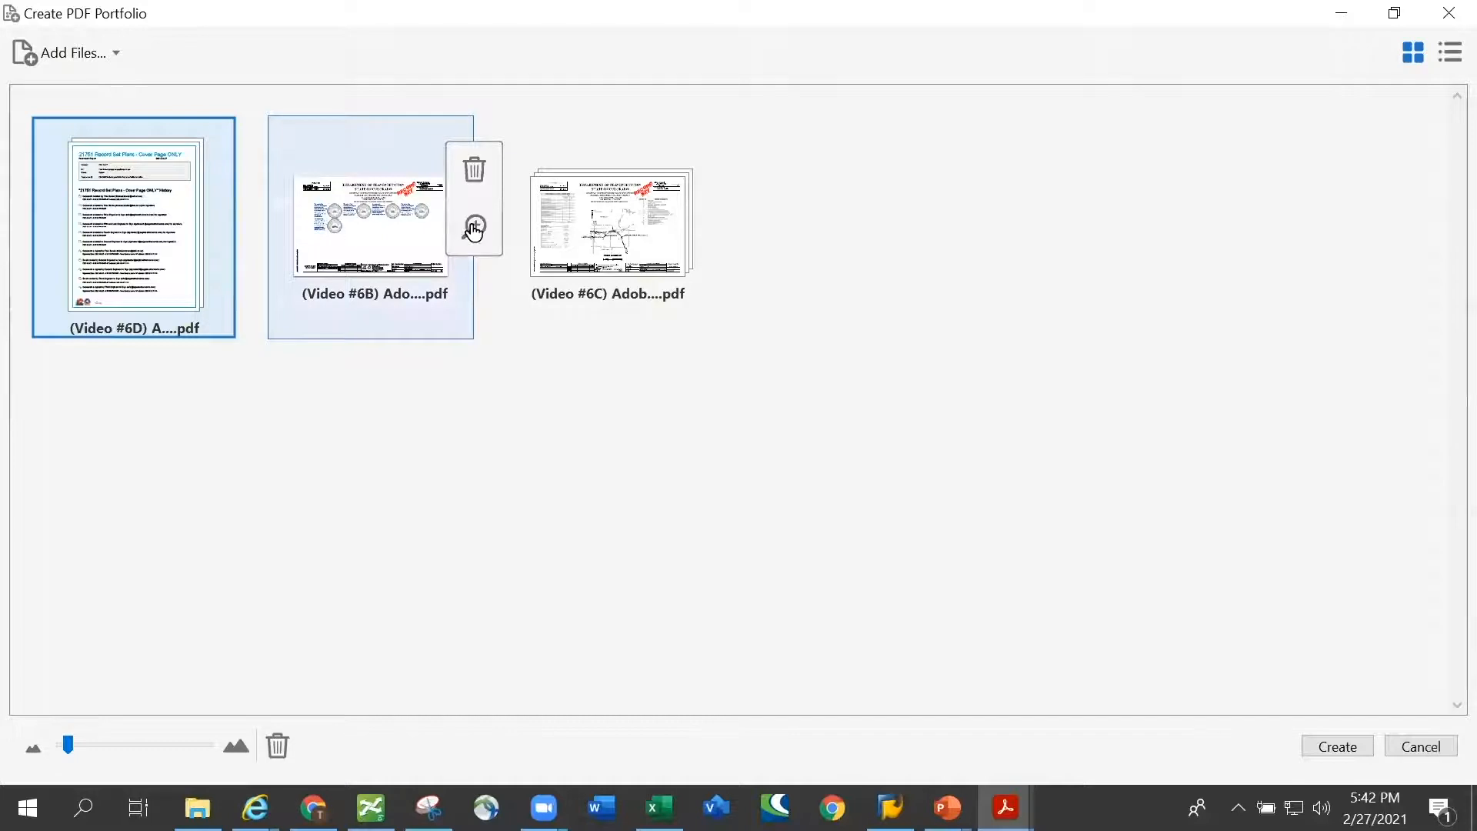
{"action": "left_click_drag", "start_coordinate": [104, 217], "coordinate": [770, 234]}
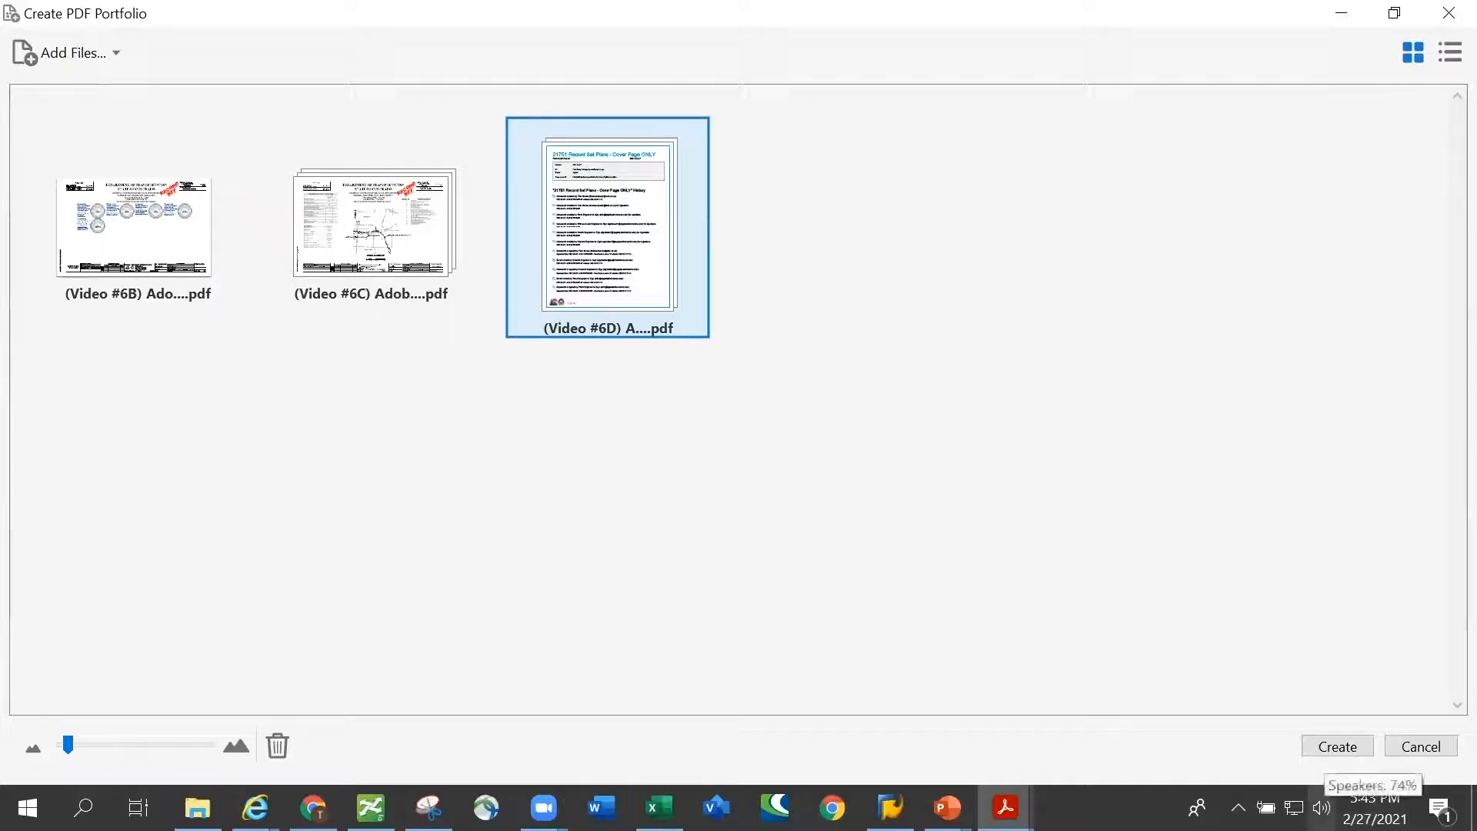
Step: Create the PDF Portfolio and view its record plans, audit trail and sealed cover page in turn
{"action": "left_click", "coordinate": [1321, 746]}
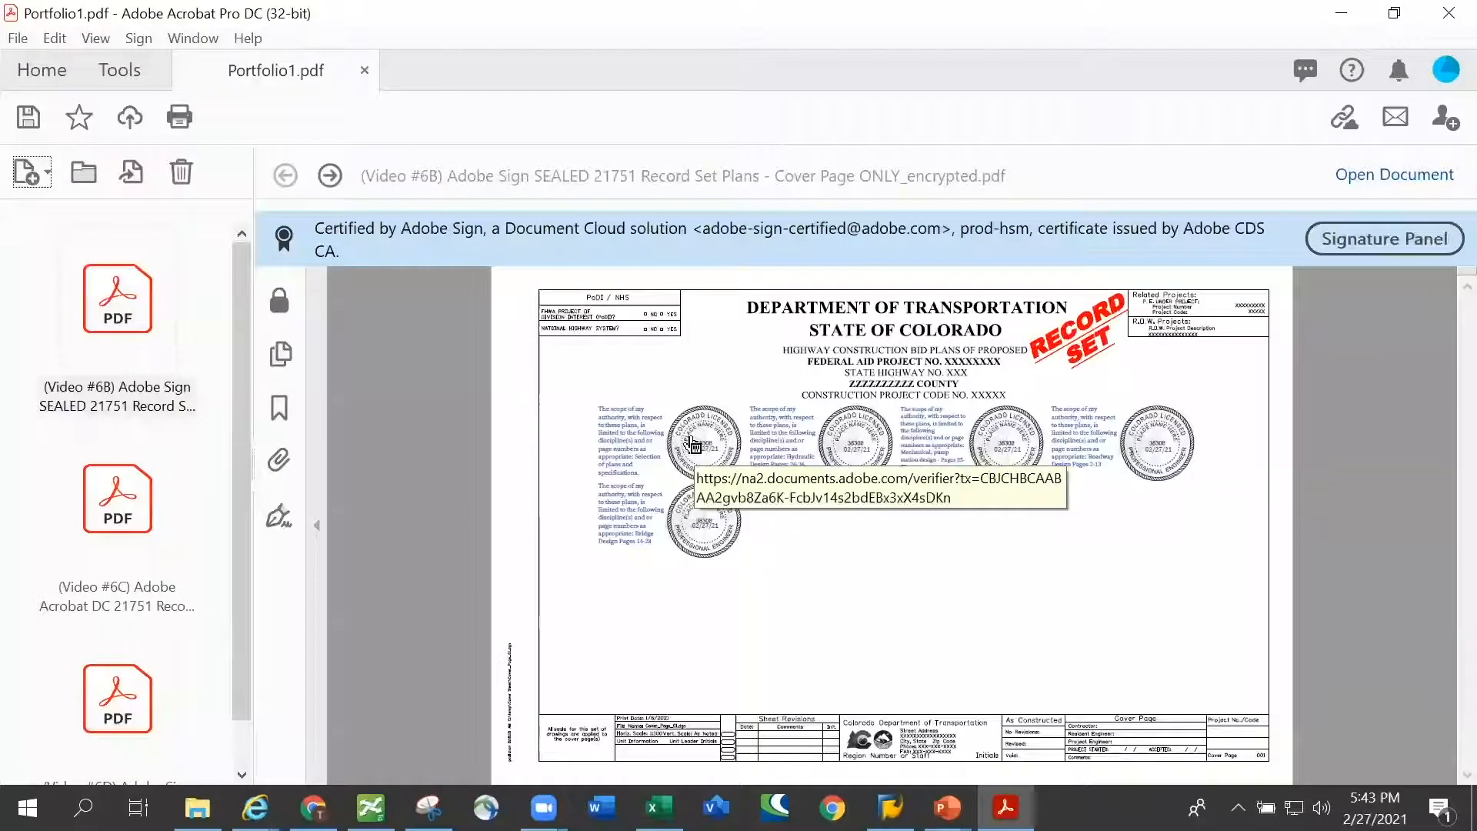
{"action": "left_click", "coordinate": [114, 506]}
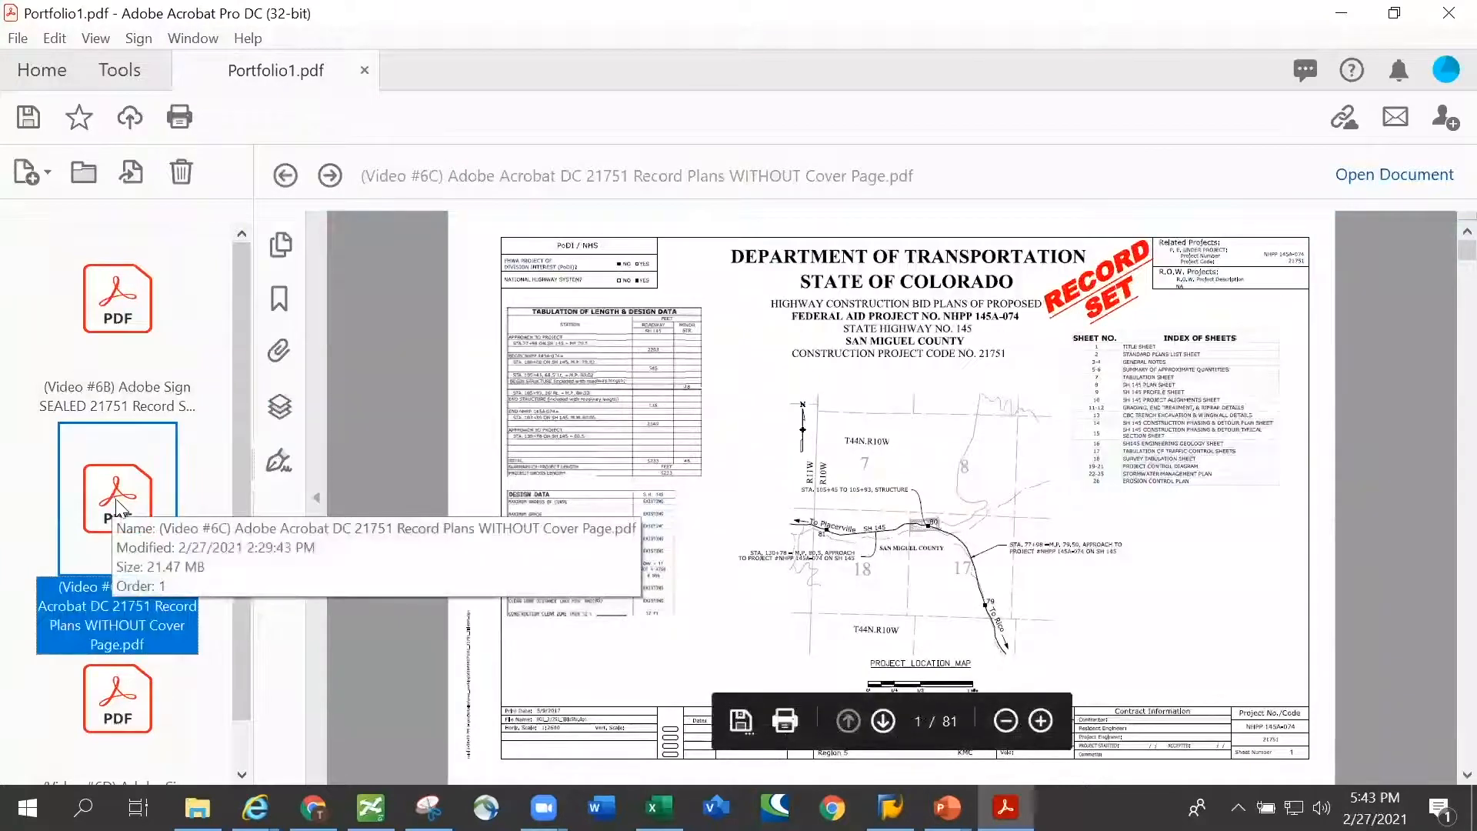
{"action": "left_click", "coordinate": [114, 704]}
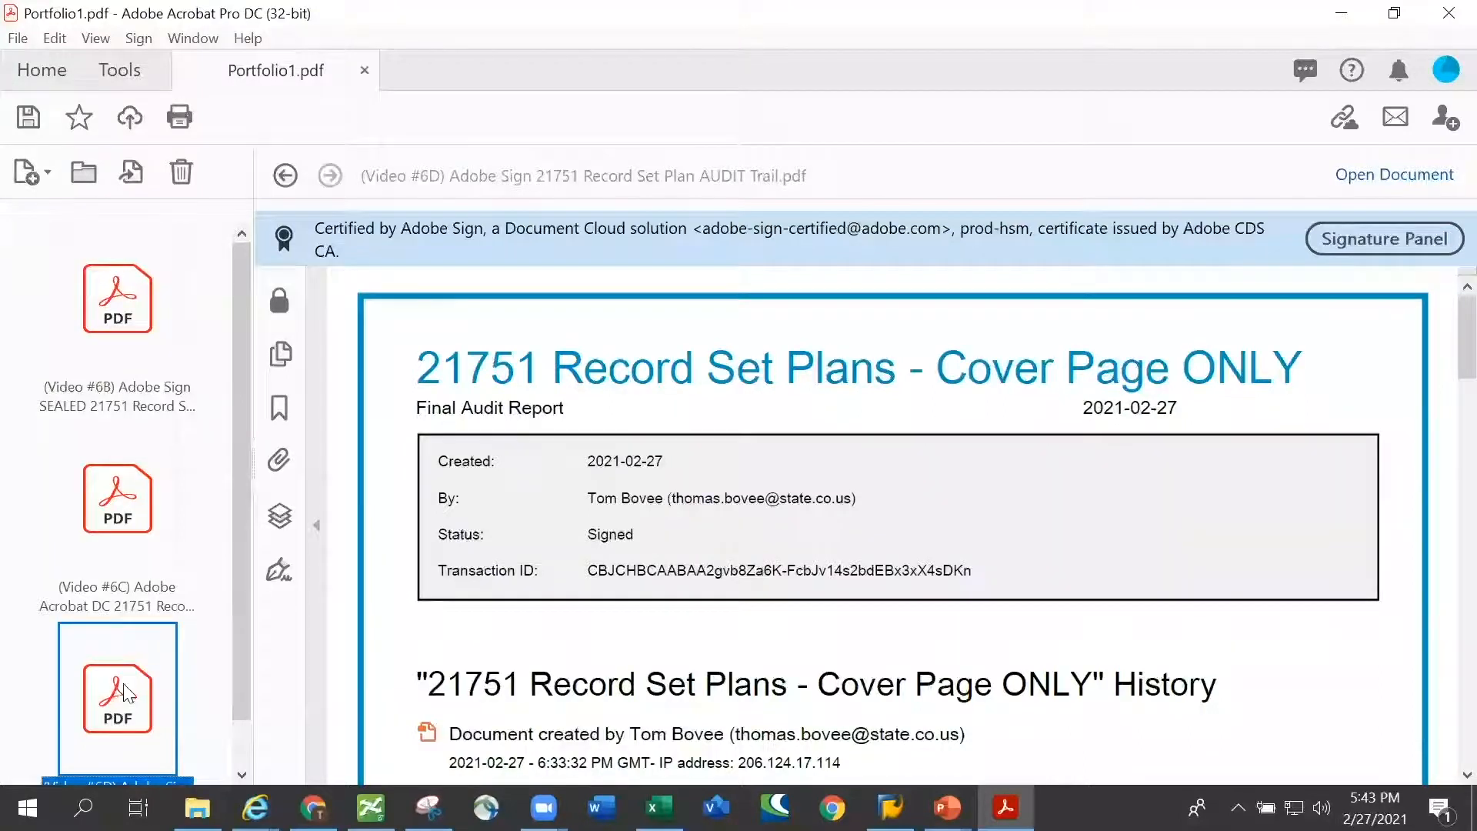
{"action": "left_click", "coordinate": [113, 300]}
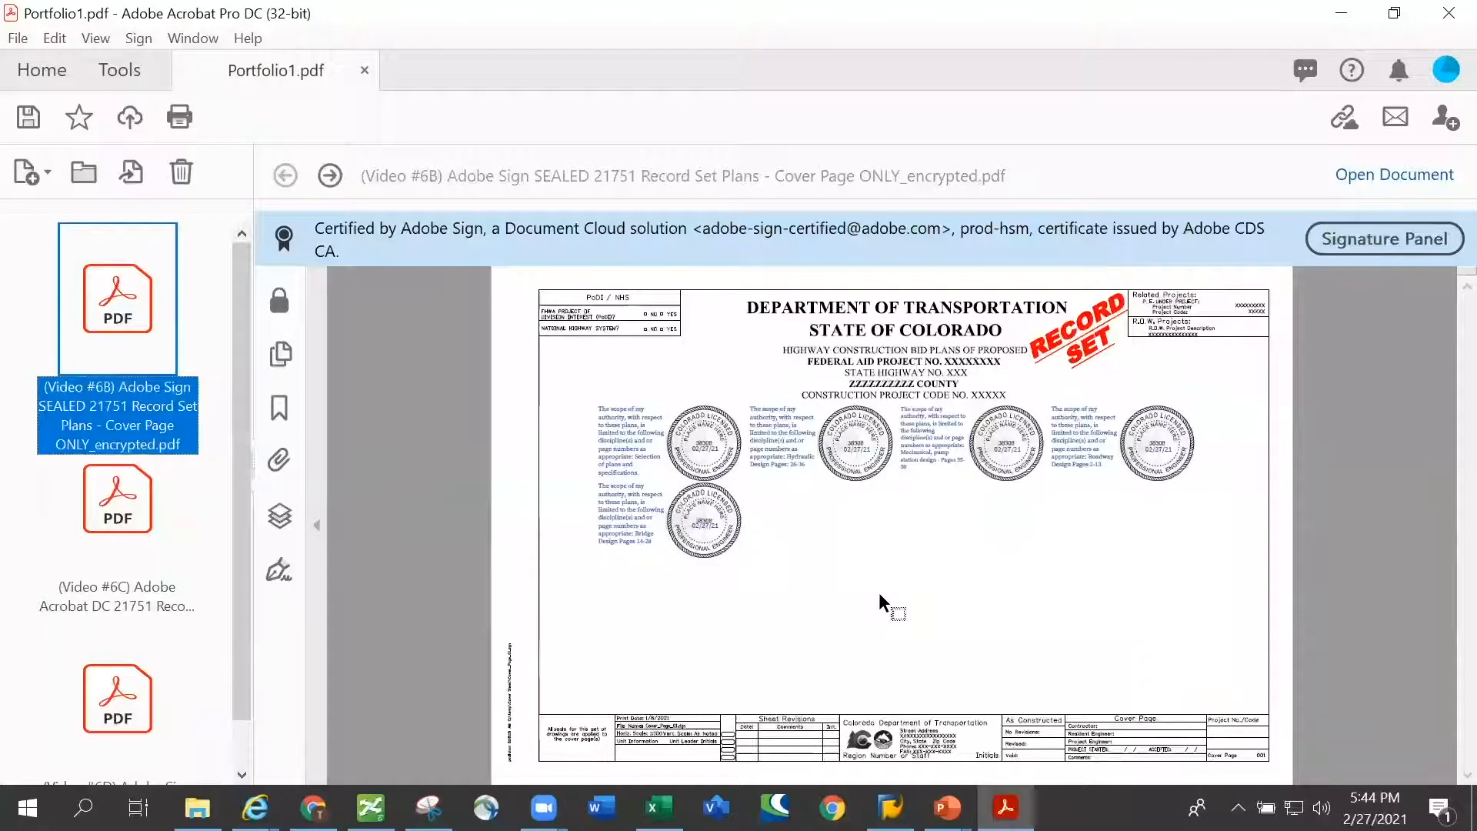
Step: Show the sealed cover page's signatures and expand the Adobe Sign certification down to its signature details
{"action": "left_click", "coordinate": [1355, 243]}
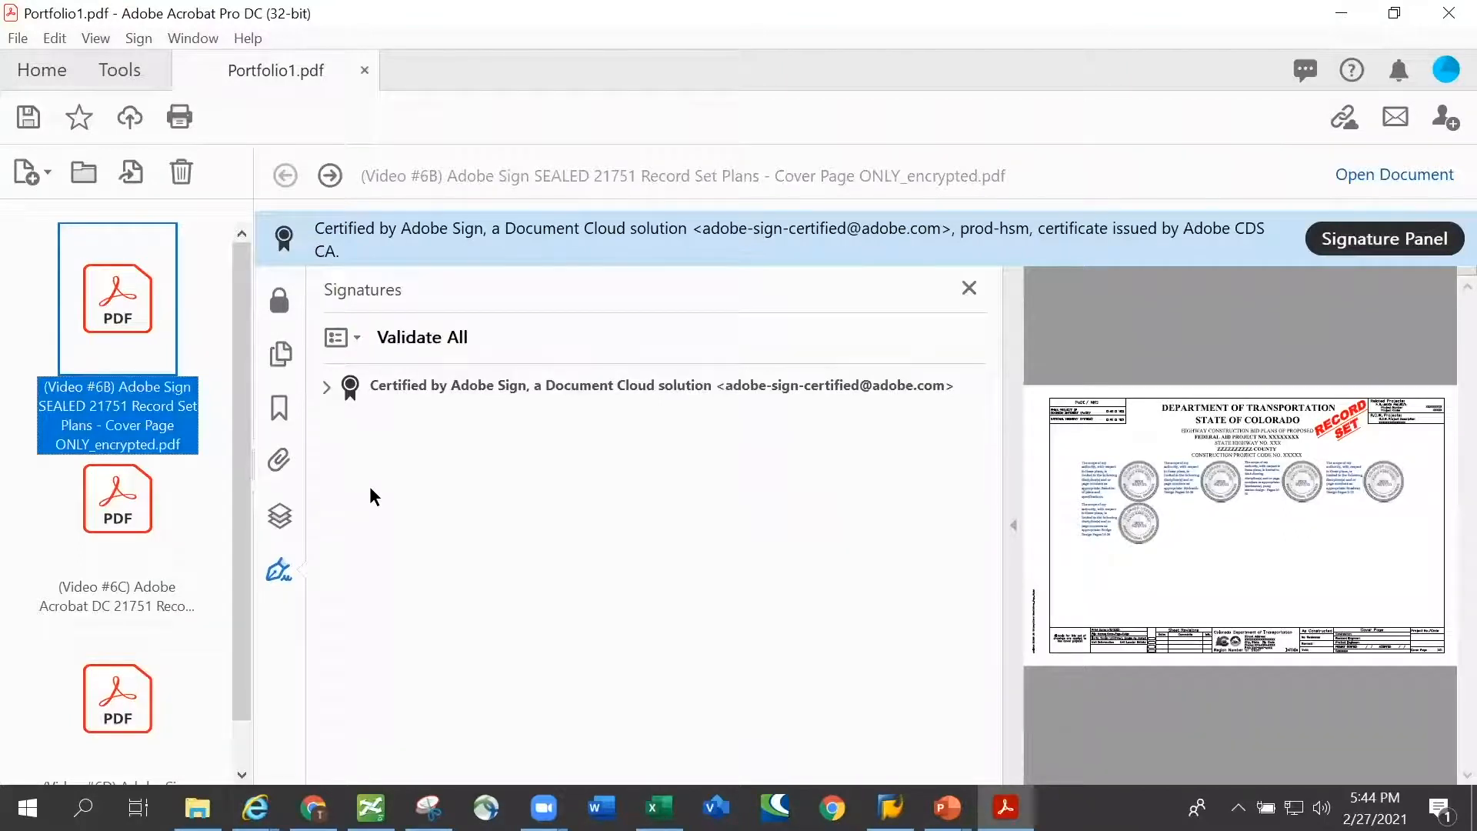
{"action": "left_click", "coordinate": [326, 387]}
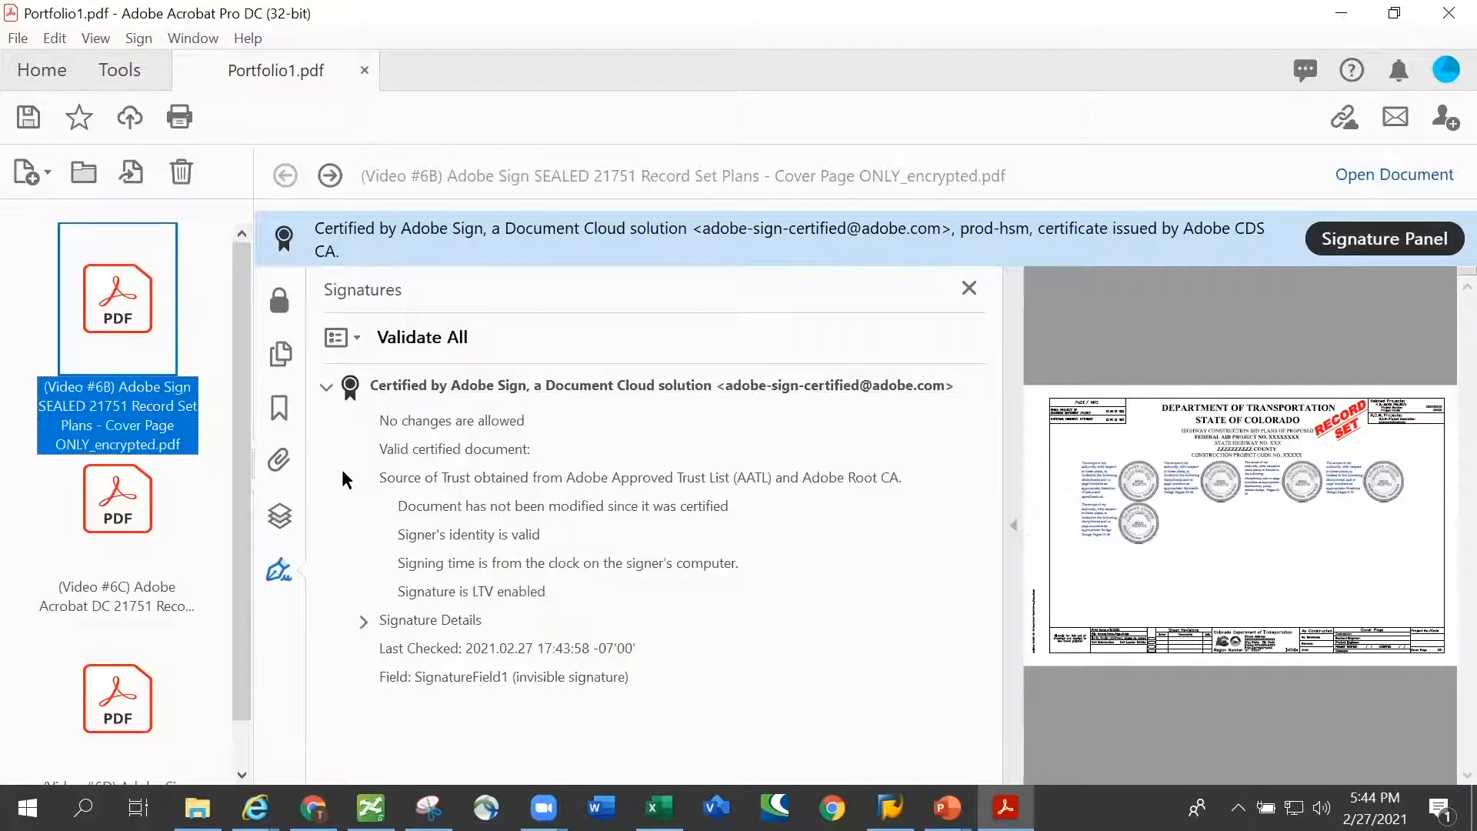
{"action": "left_click", "coordinate": [361, 623]}
{"action": "left_click", "coordinate": [363, 620]}
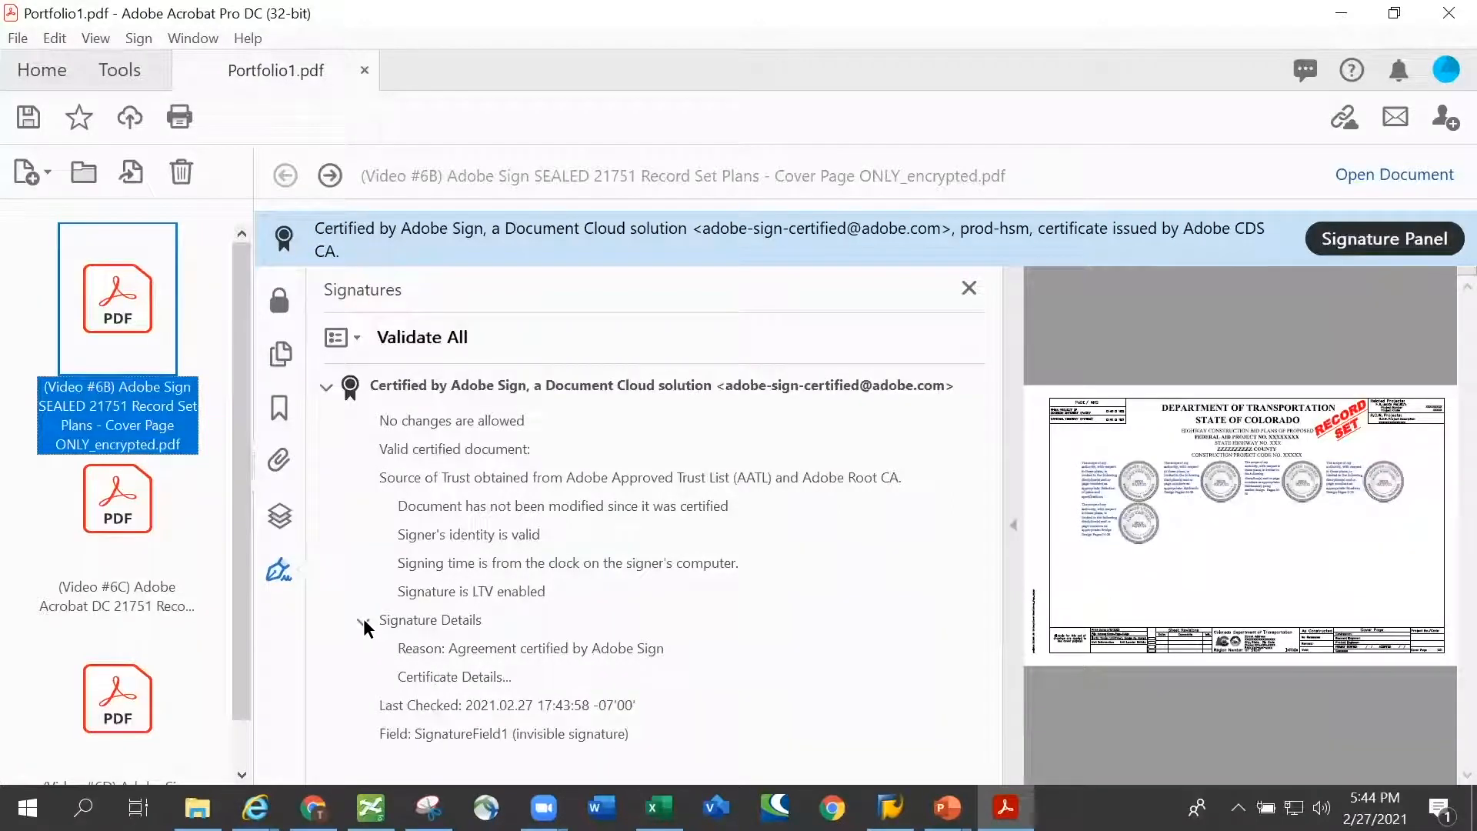
Step: Examine the signing certificate's detailed data, including the public key and its SHA1 digest, and close the certificate viewer and signature list
{"action": "left_click", "coordinate": [443, 680]}
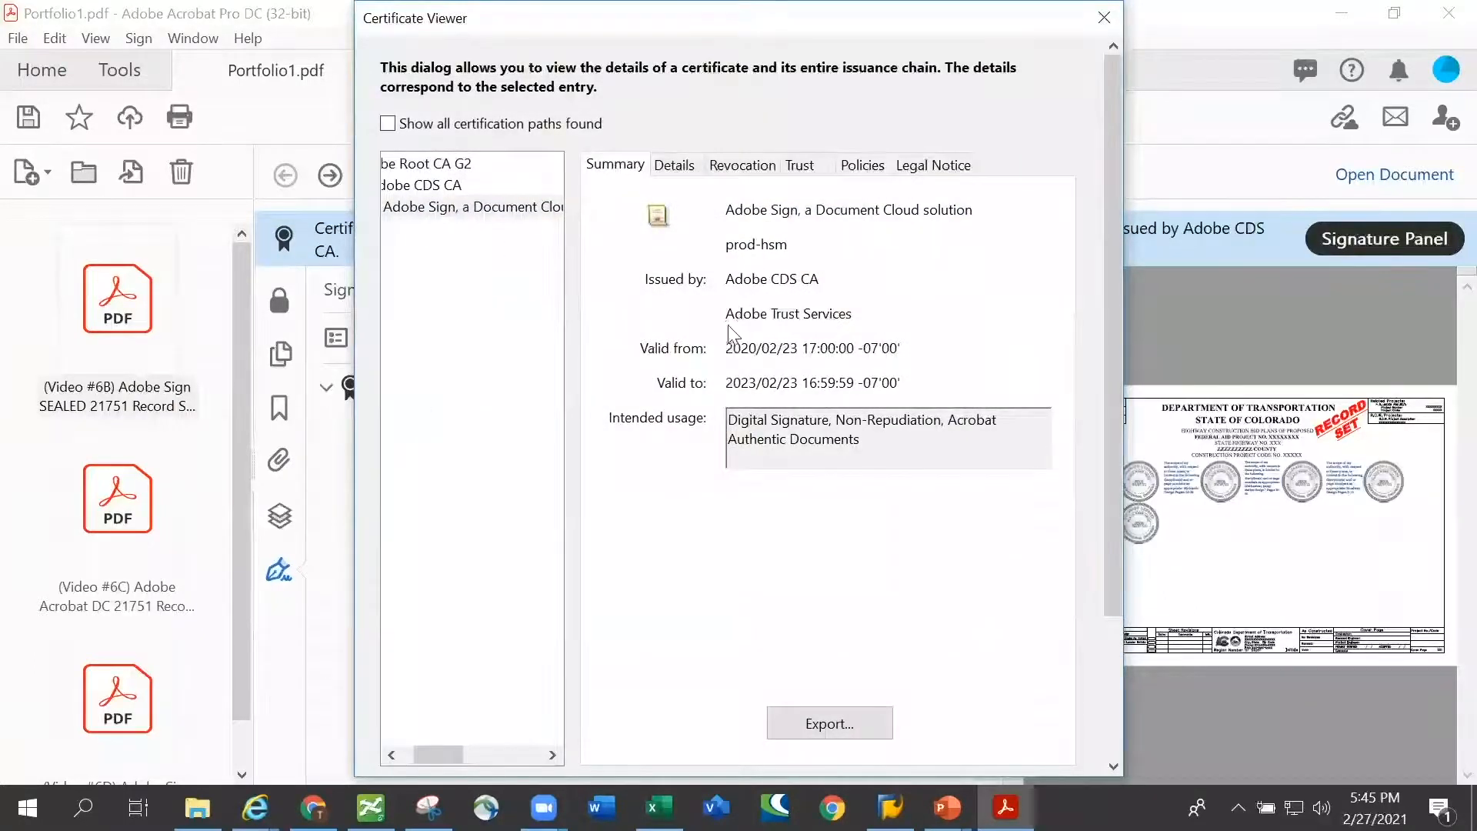
{"action": "left_click", "coordinate": [675, 167]}
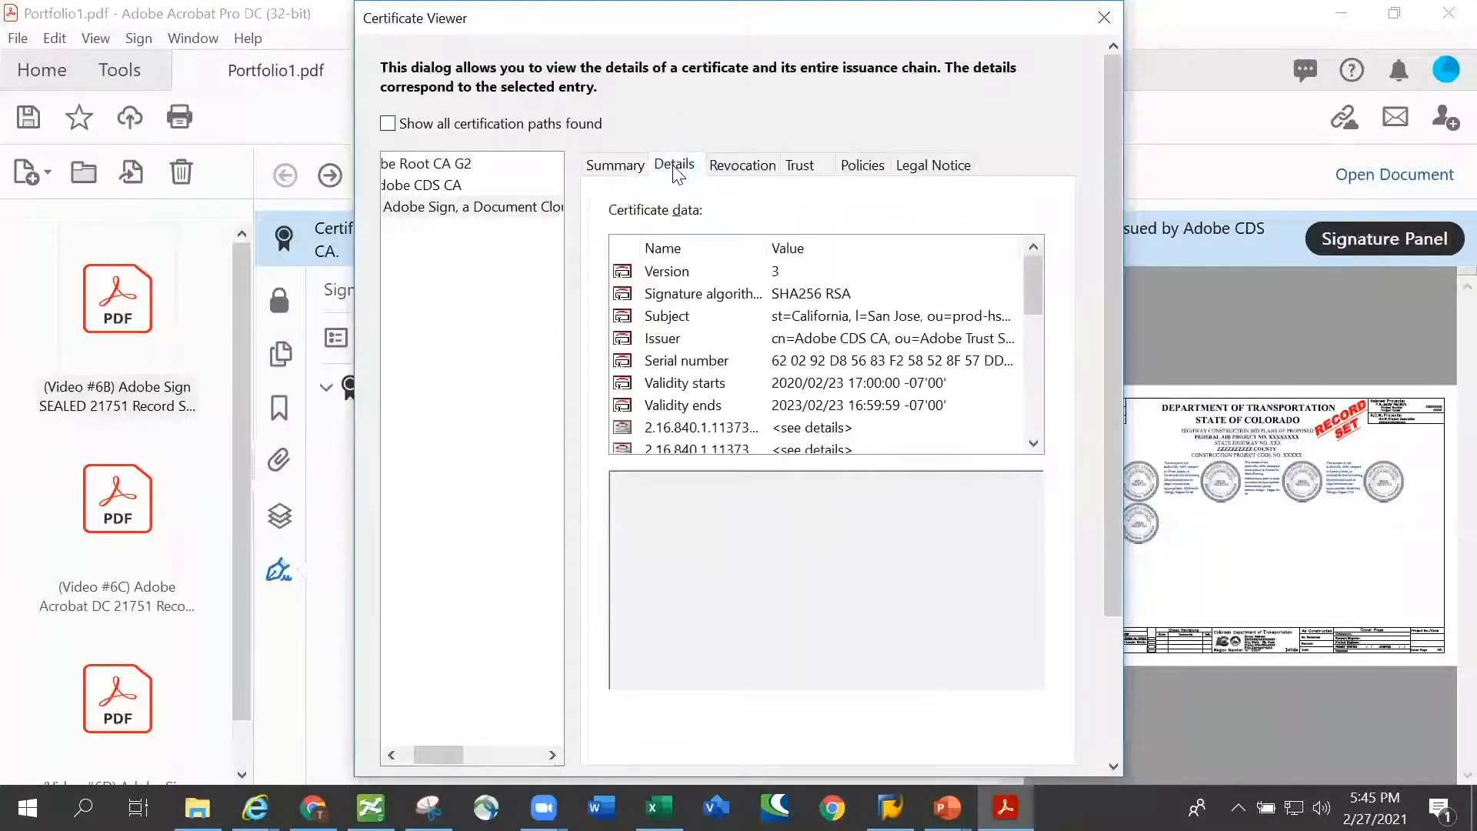
{"action": "left_click_drag", "start_coordinate": [1032, 284], "coordinate": [1041, 414]}
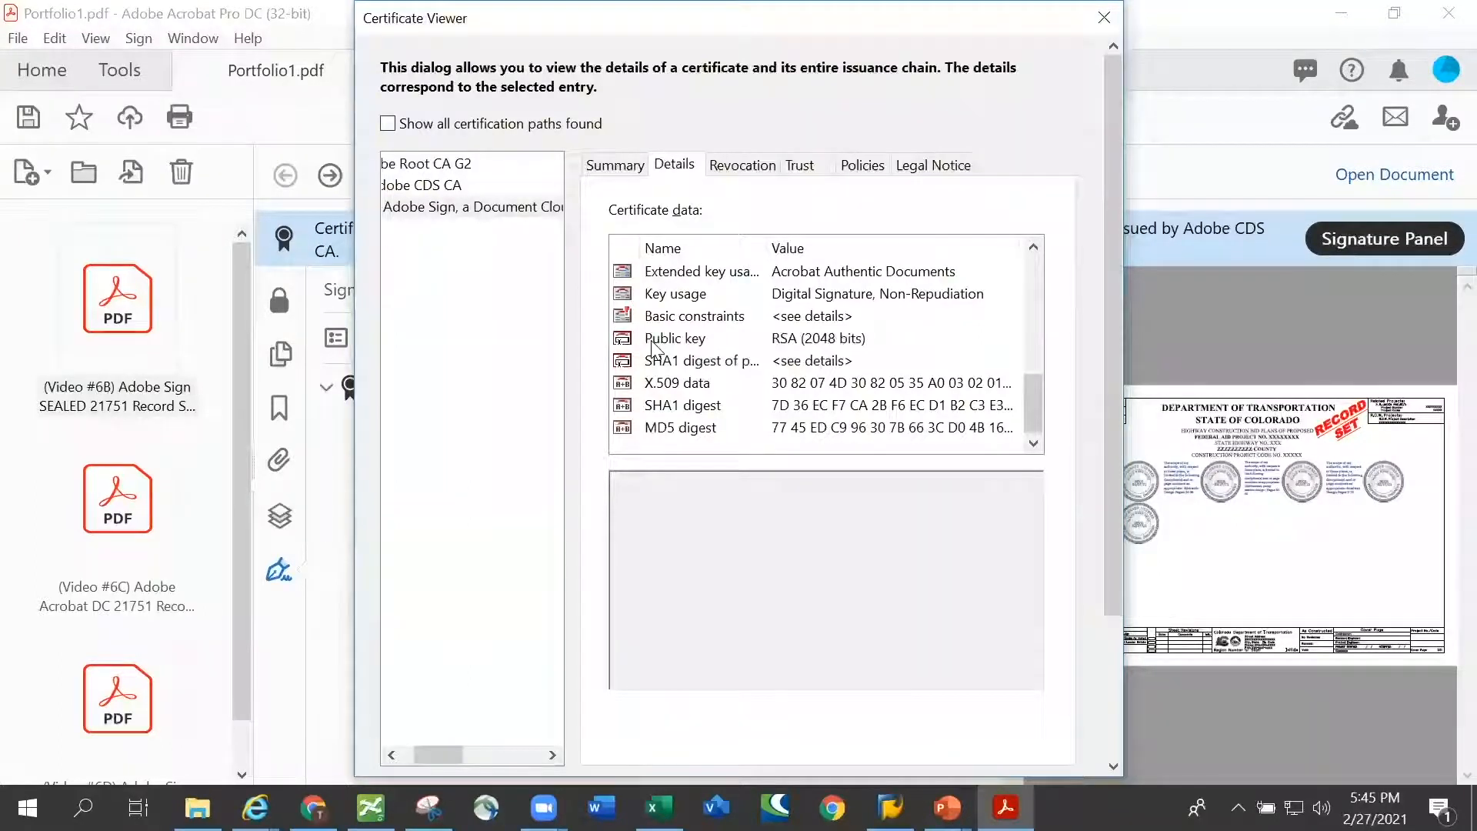
{"action": "left_click", "coordinate": [651, 344]}
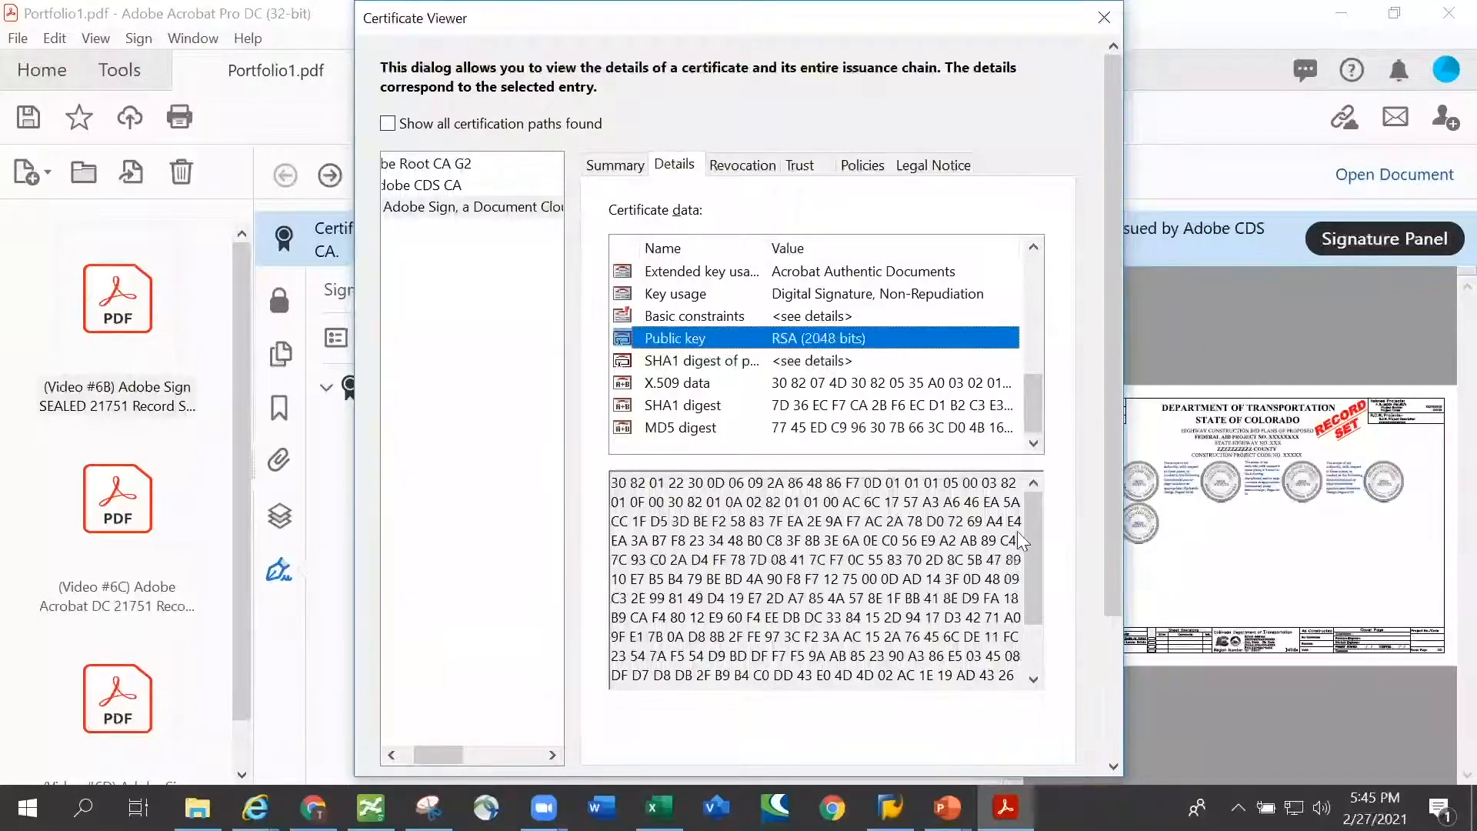
{"action": "left_click_drag", "start_coordinate": [1032, 539], "coordinate": [1017, 563]}
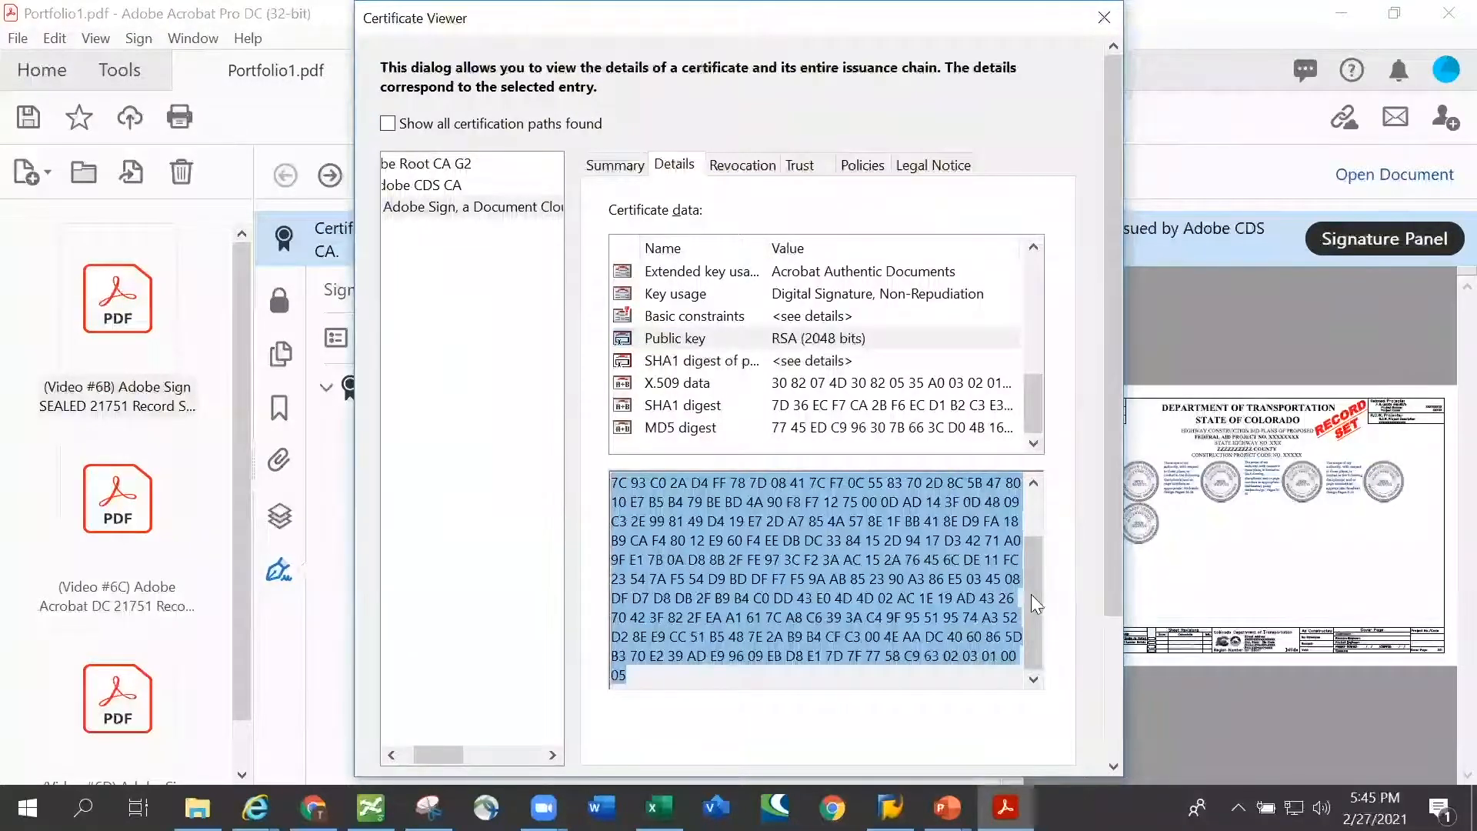
{"action": "scroll", "coordinate": [1031, 510], "scroll_direction": "up", "scroll_amount": 2}
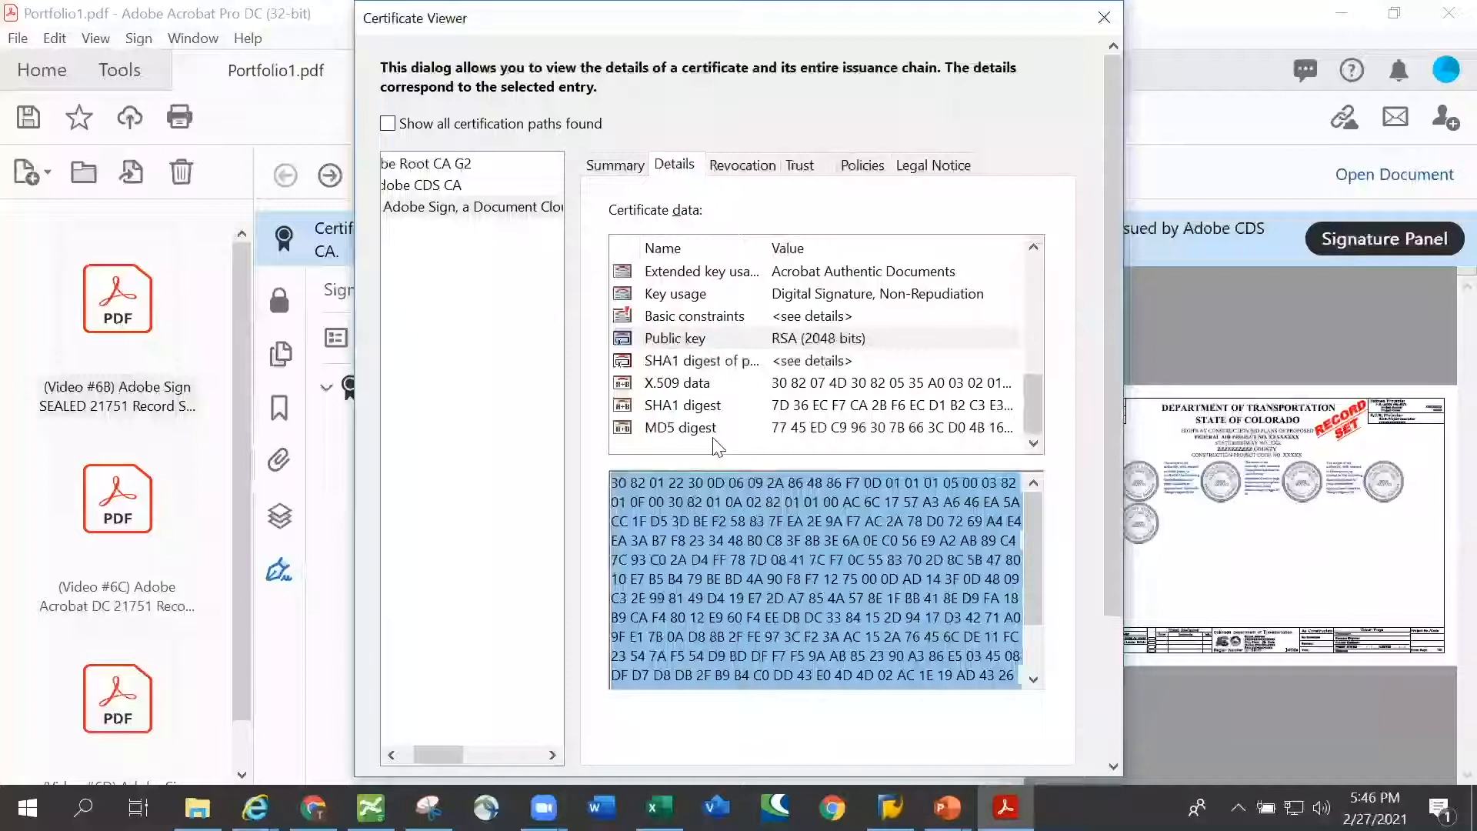
{"action": "left_click", "coordinate": [662, 362]}
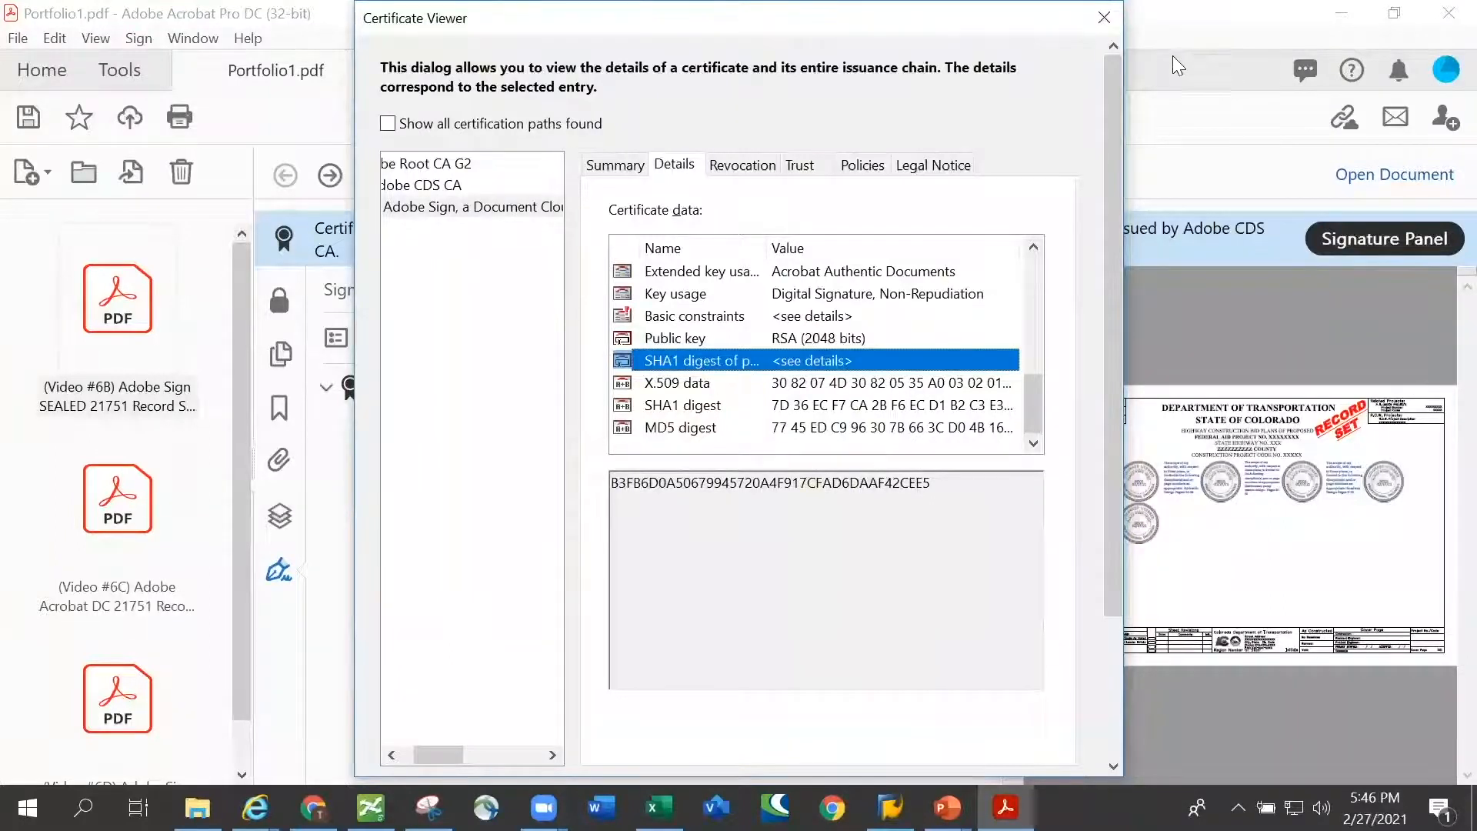
{"action": "left_click", "coordinate": [1105, 18]}
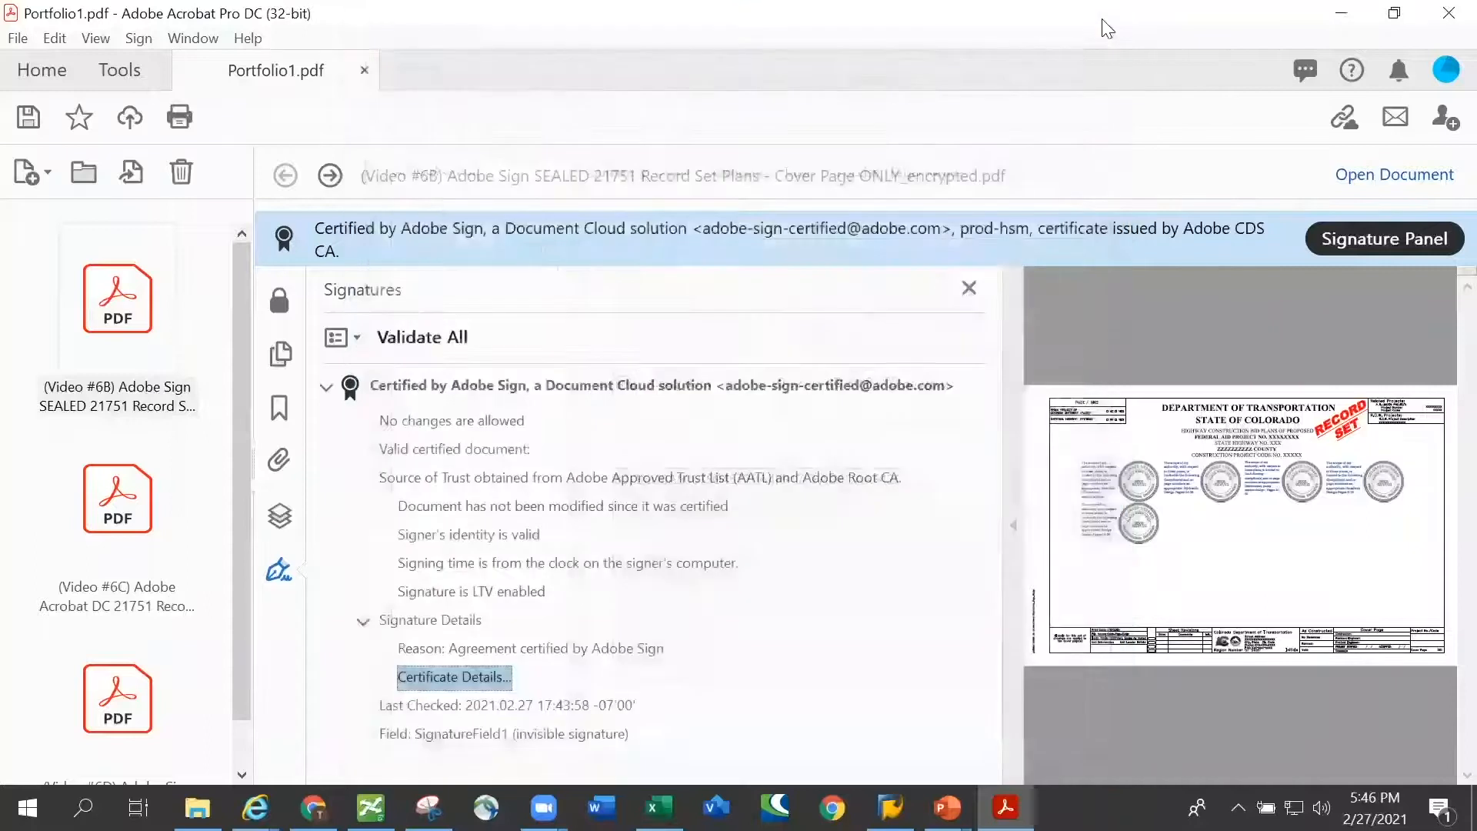
{"action": "left_click", "coordinate": [968, 286]}
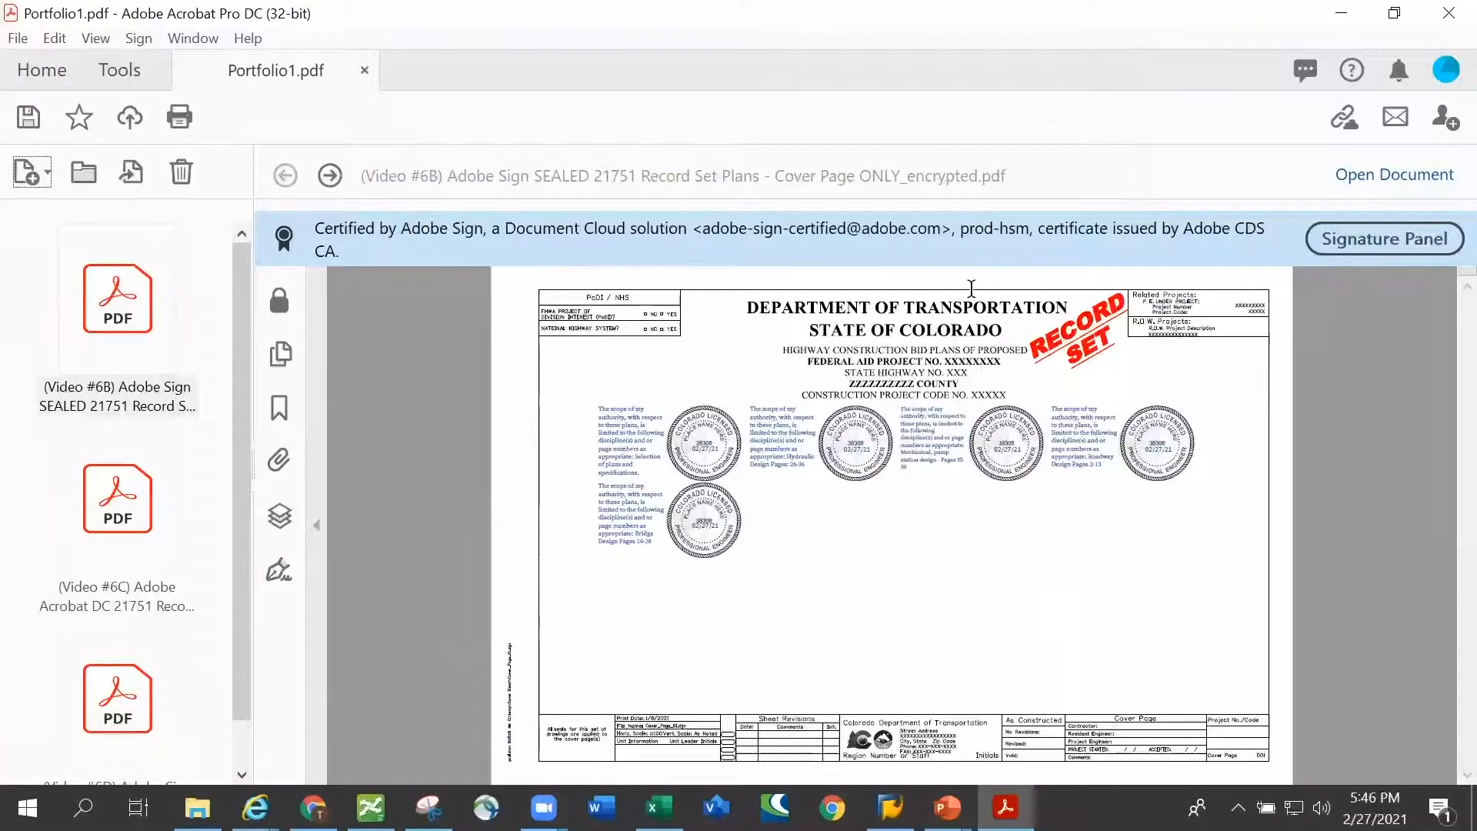
Step: Start saving the portfolio as a PDF and choose the Video #6 folder under Documents > Adobe Sign as its location
{"action": "key", "text": "ctrl+shift+s"}
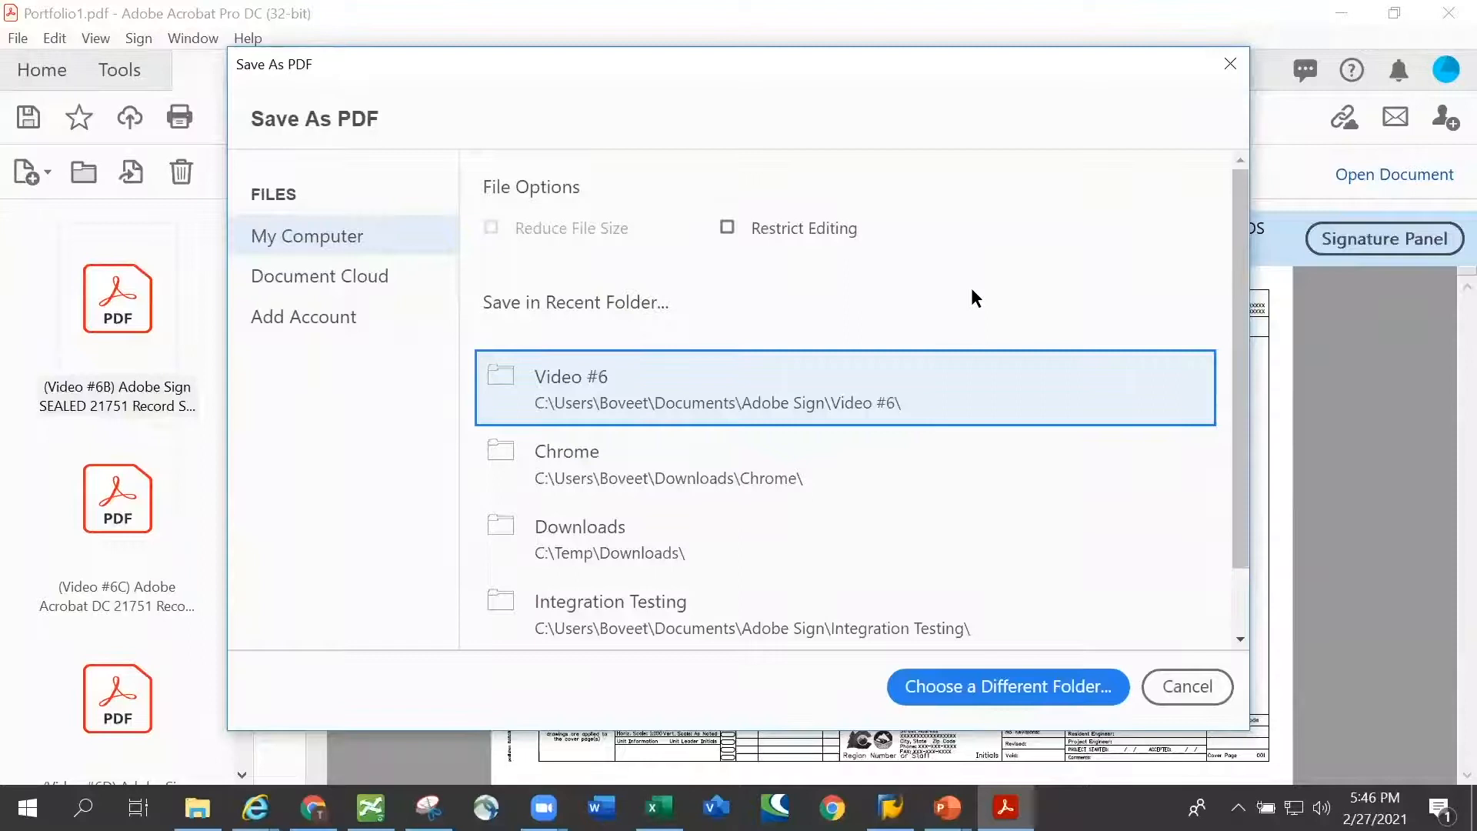
{"action": "left_click", "coordinate": [1047, 688]}
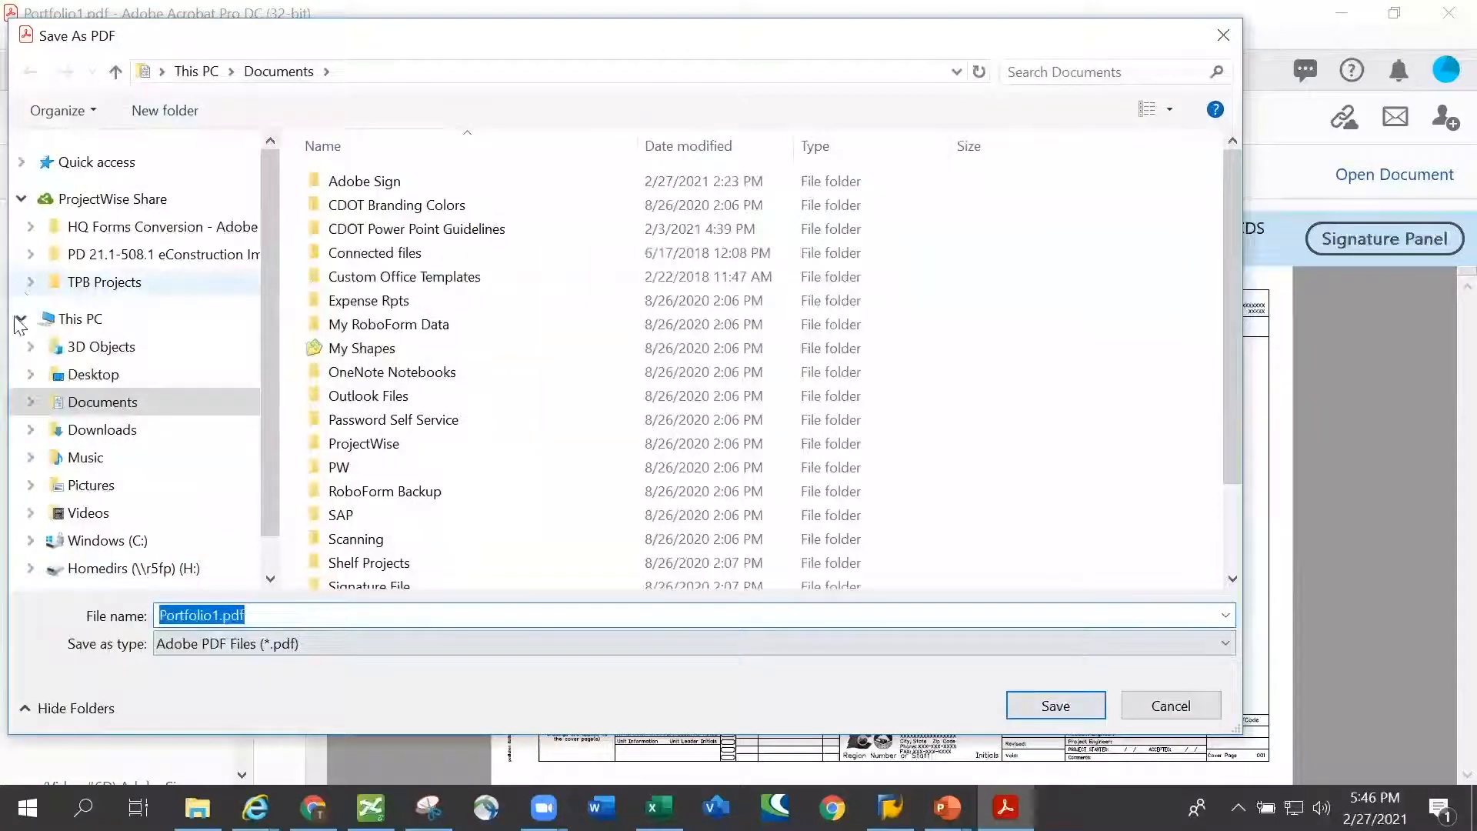
{"action": "left_click", "coordinate": [30, 401]}
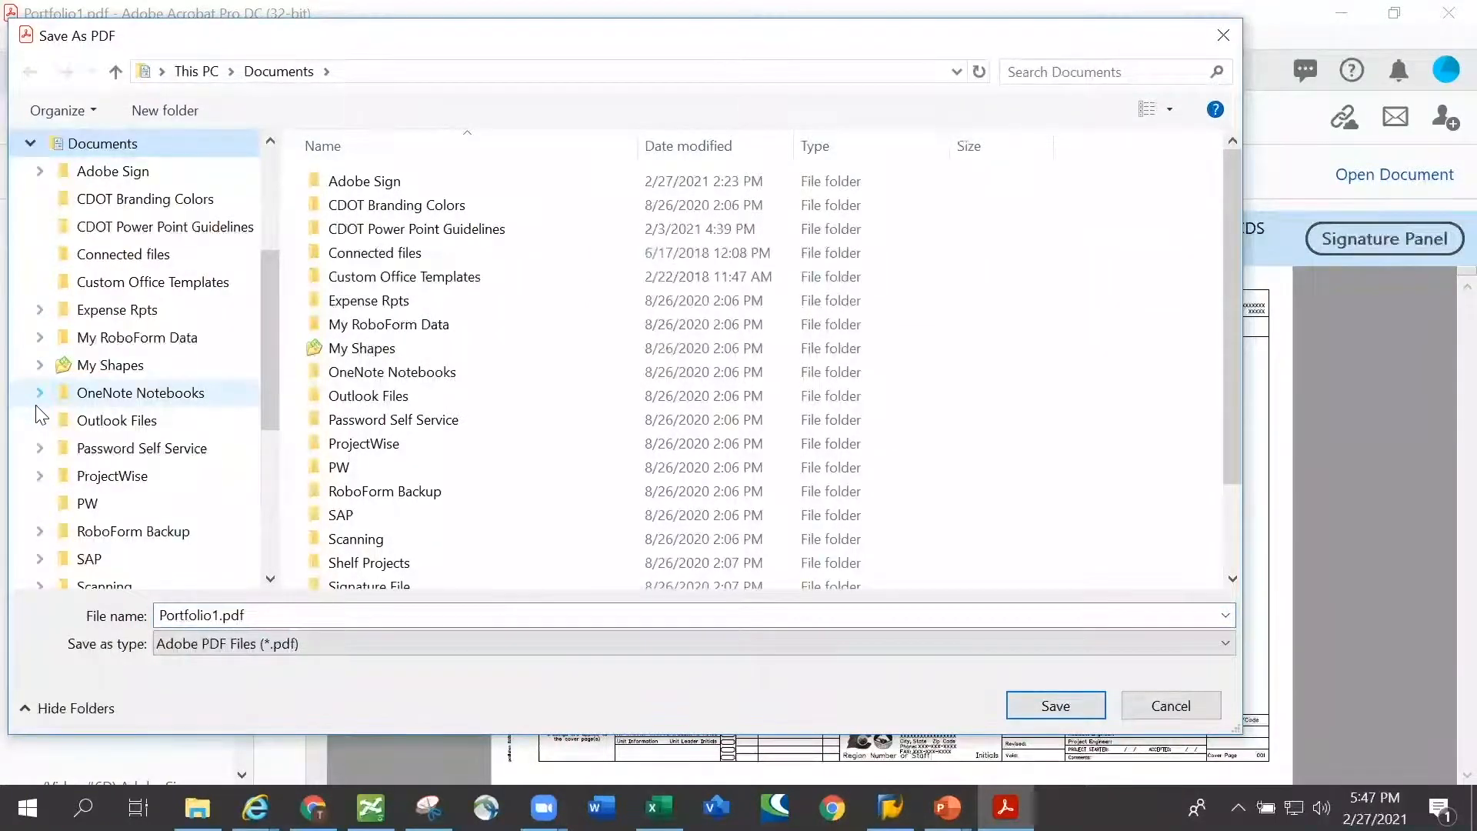
{"action": "left_click", "coordinate": [39, 172]}
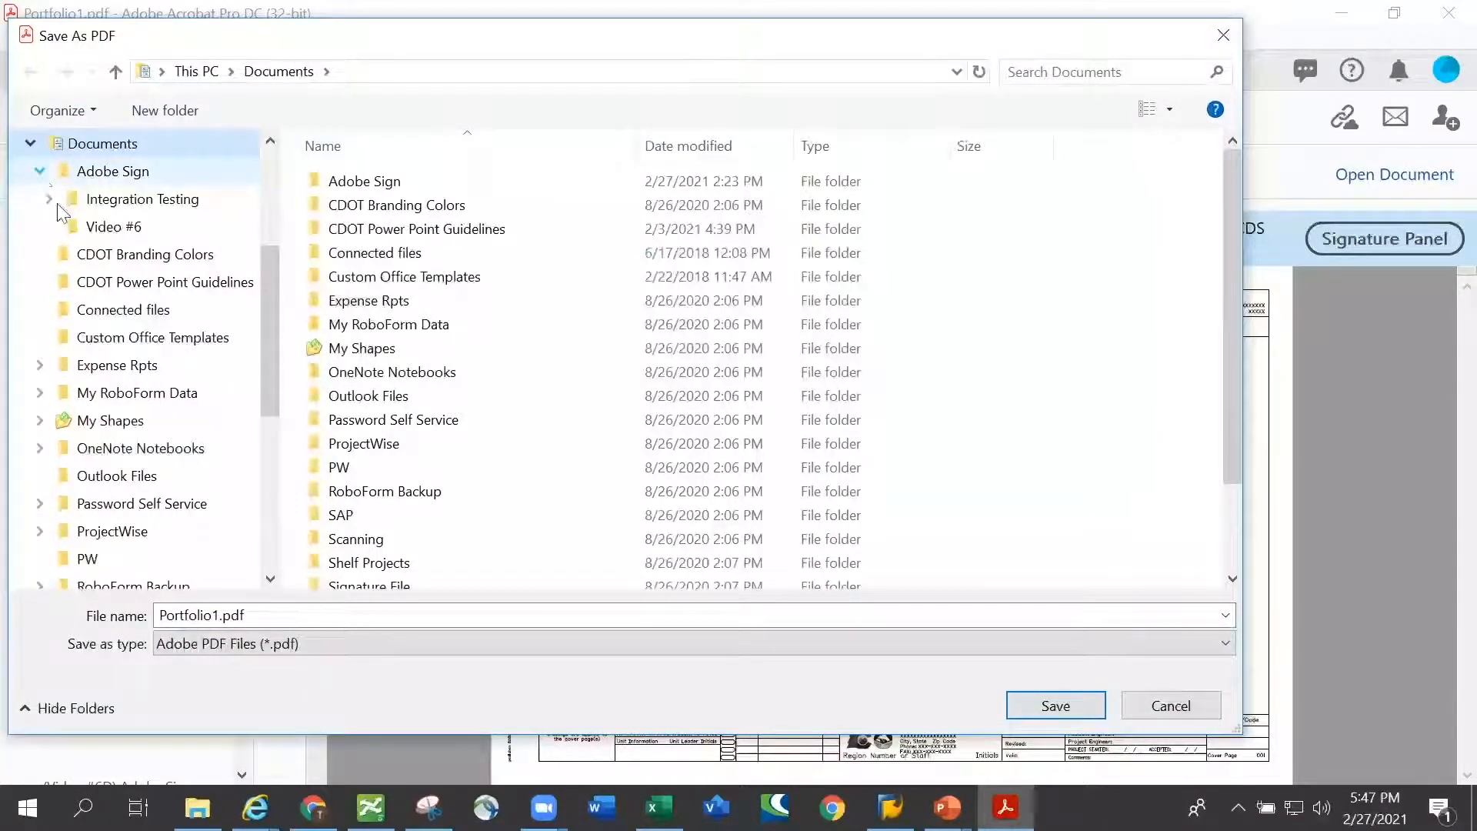
{"action": "left_click", "coordinate": [105, 229]}
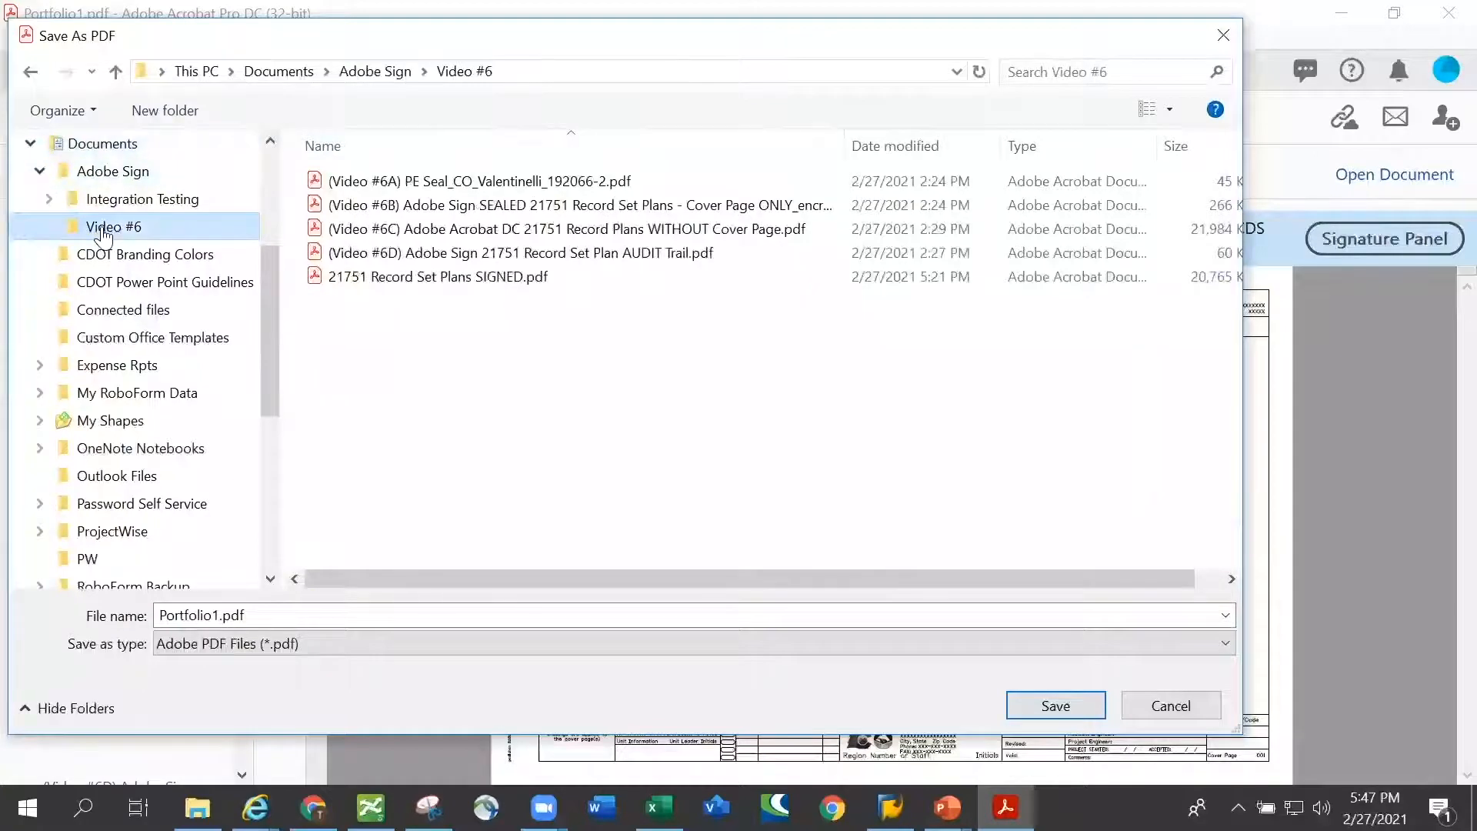
Step: Save the portfolio as 21751 Record Set Plans SIGNED.pdf, replacing the existing file of that name
{"action": "left_click", "coordinate": [174, 621]}
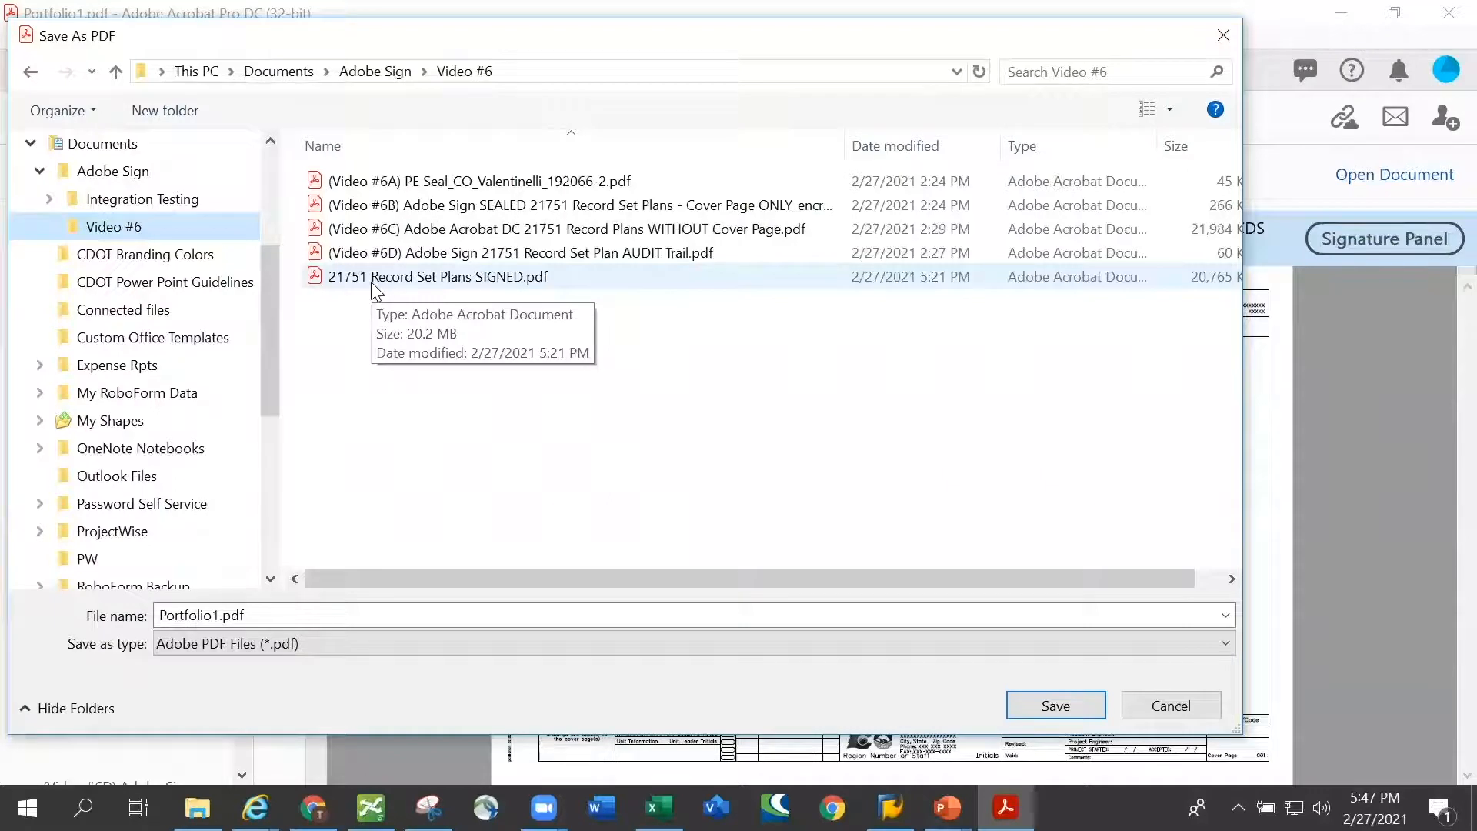
{"action": "left_click", "coordinate": [401, 281]}
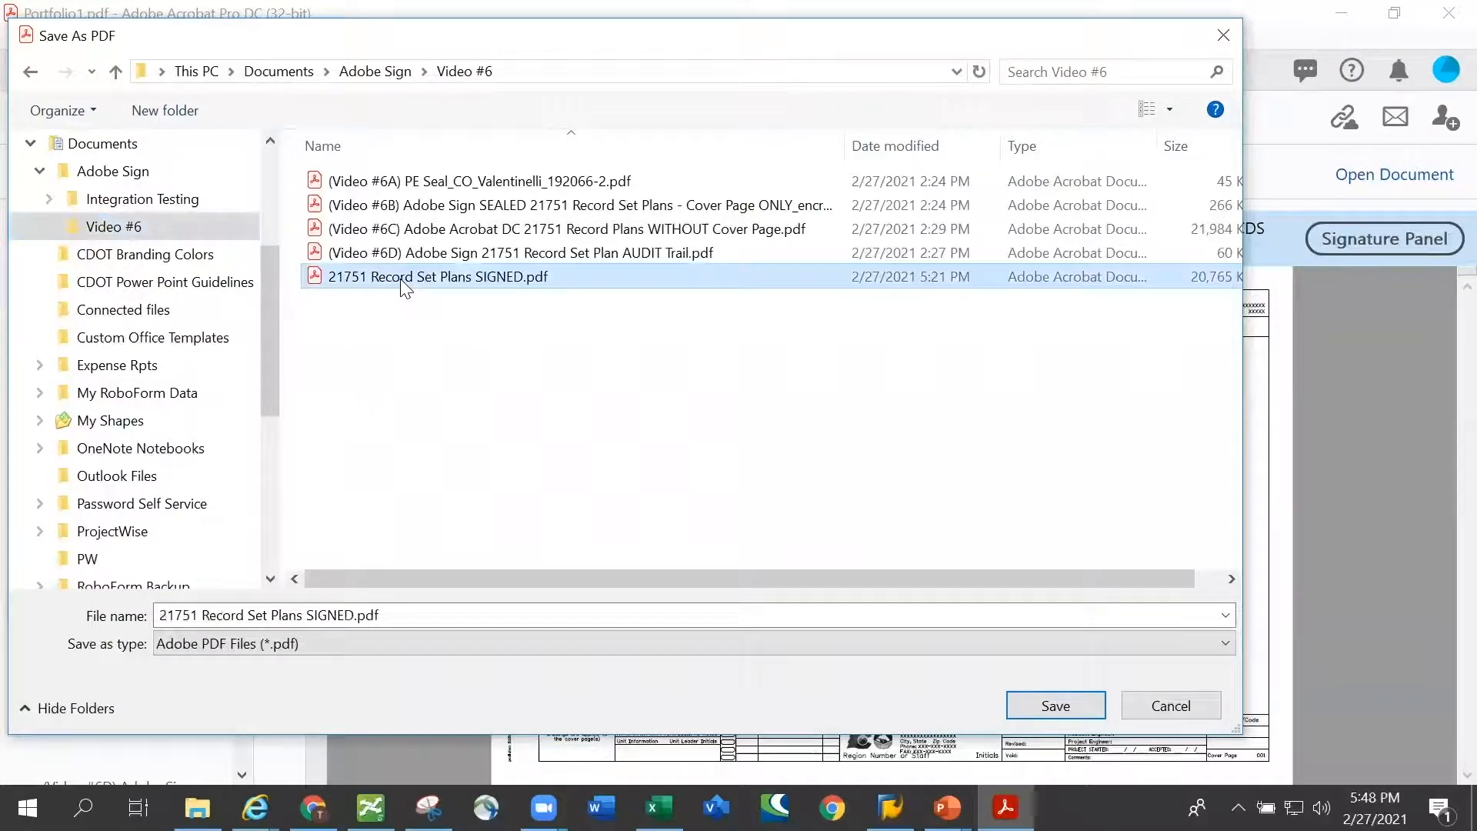
{"action": "left_click", "coordinate": [1058, 704]}
{"action": "left_click", "coordinate": [812, 505]}
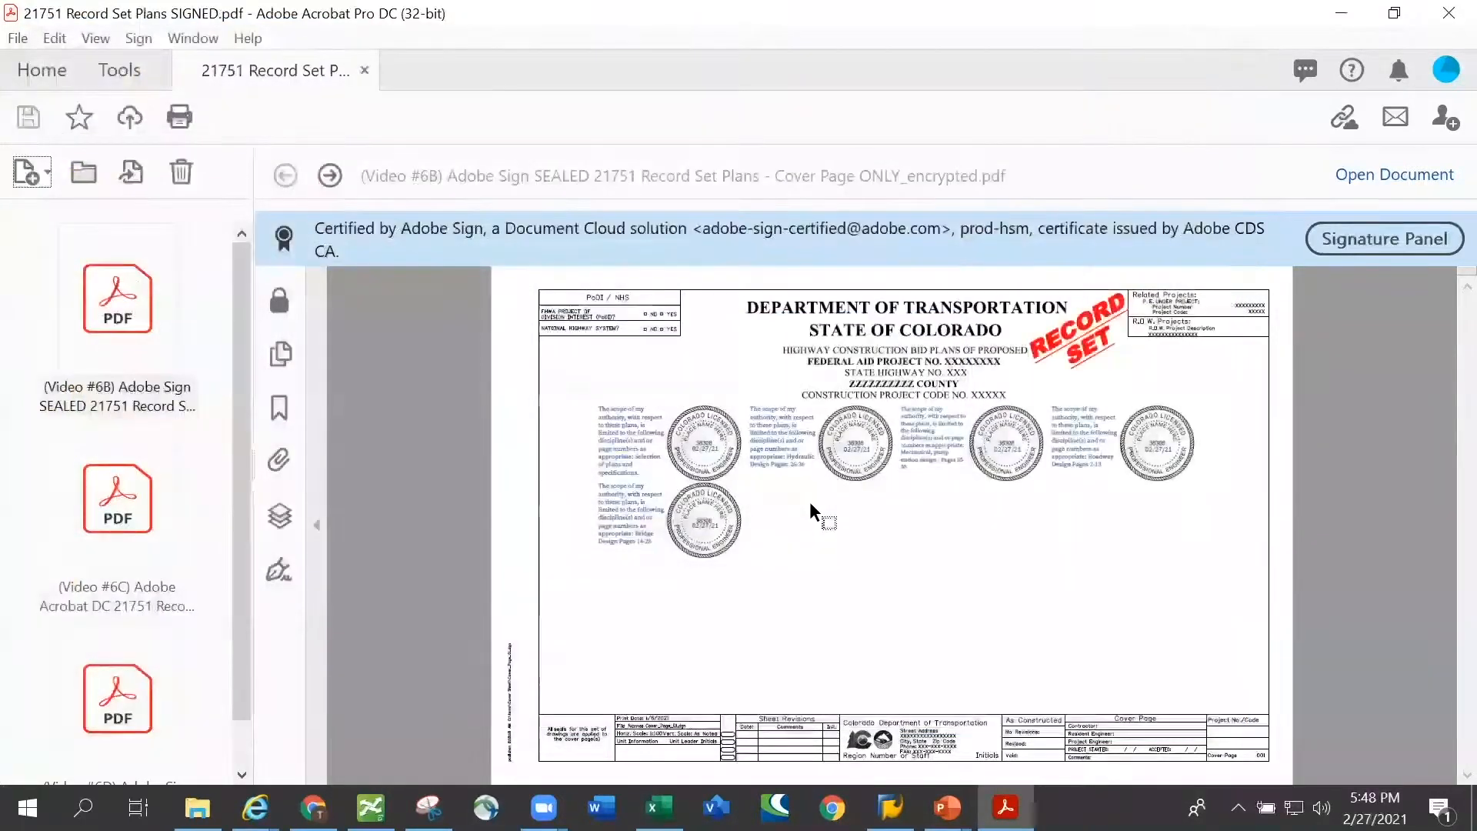
Step: Close Acrobat and reopen 21751 Record Set Plans SIGNED.pdf from the Video #6 folder to check the saved portfolio
{"action": "left_click", "coordinate": [1446, 13]}
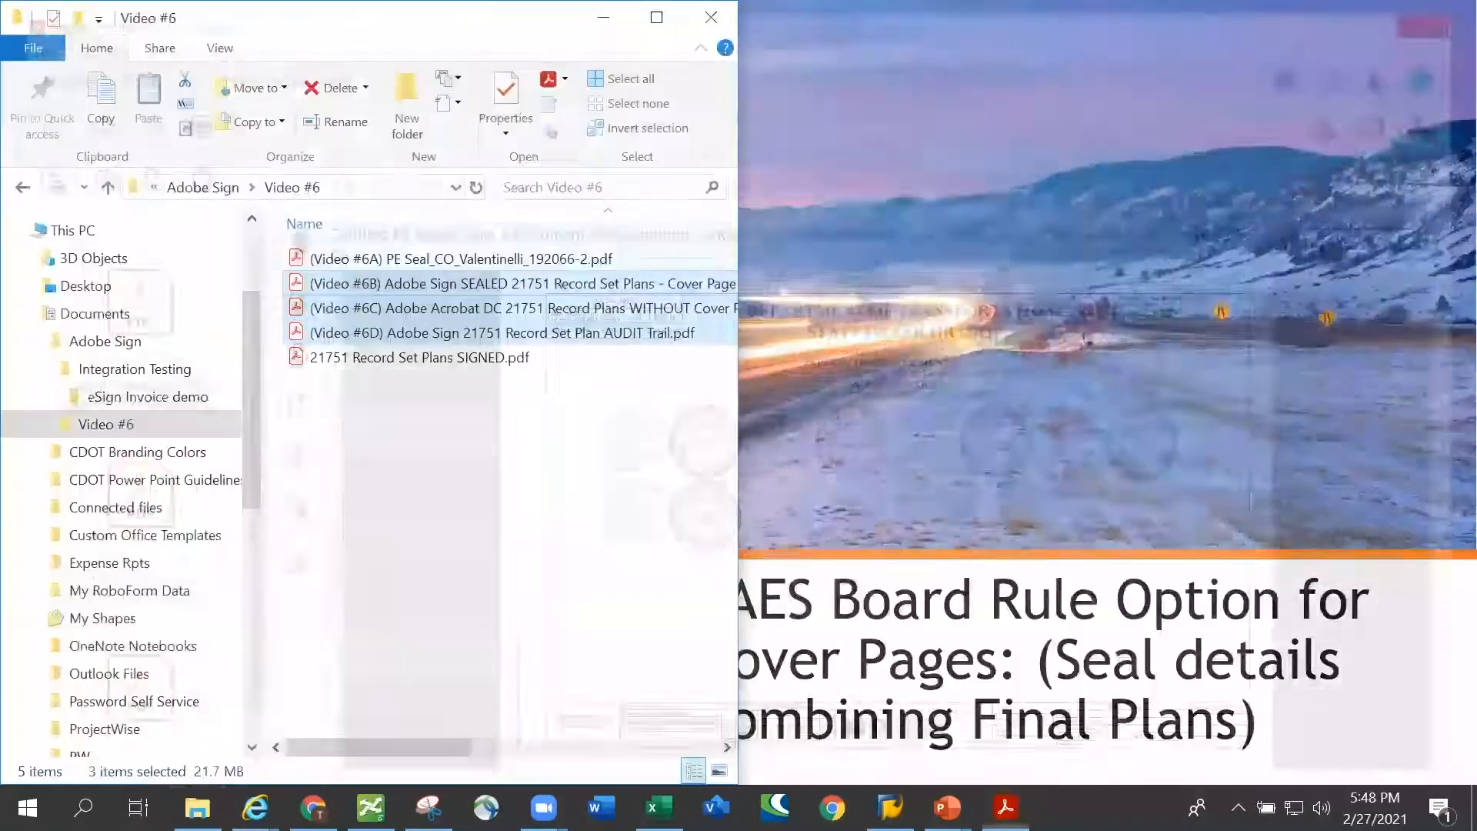
{"action": "left_click", "coordinate": [434, 362]}
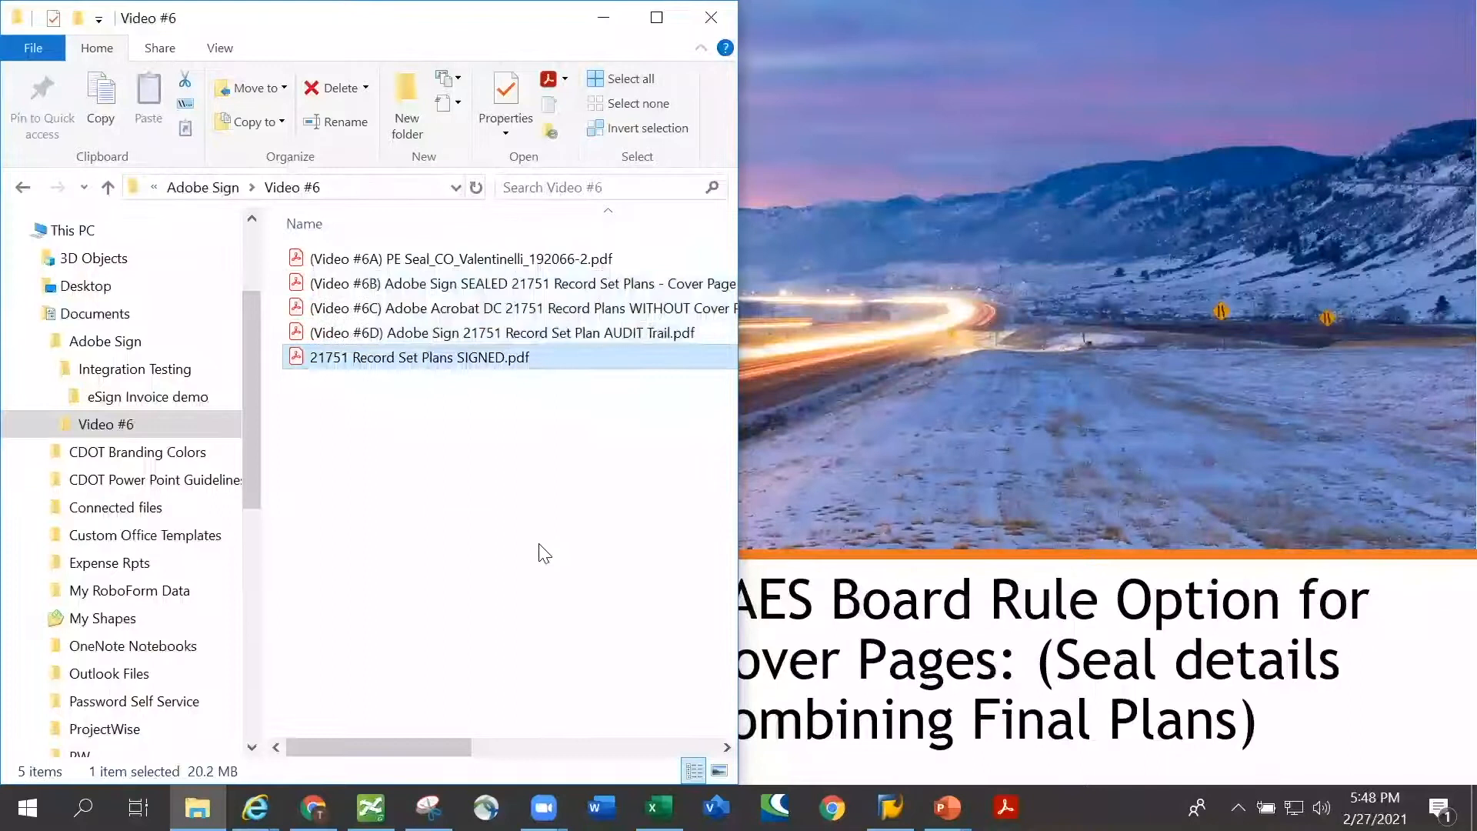
{"action": "double_click", "coordinate": [415, 360]}
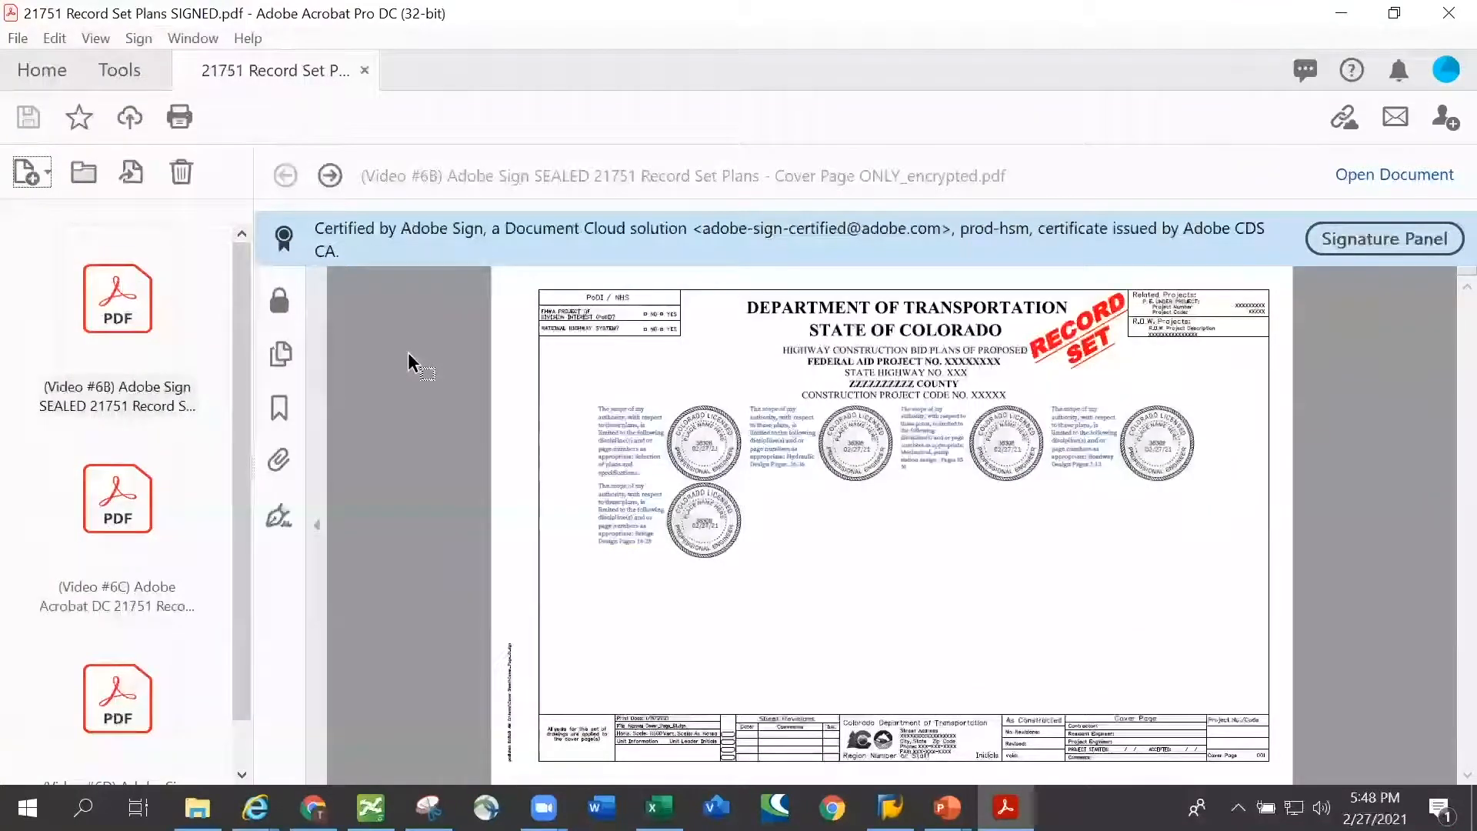
Step: Switch to the PowerPoint slide show on using the AES Board Rule option for sealing cover pages
{"action": "left_click", "coordinate": [947, 808]}
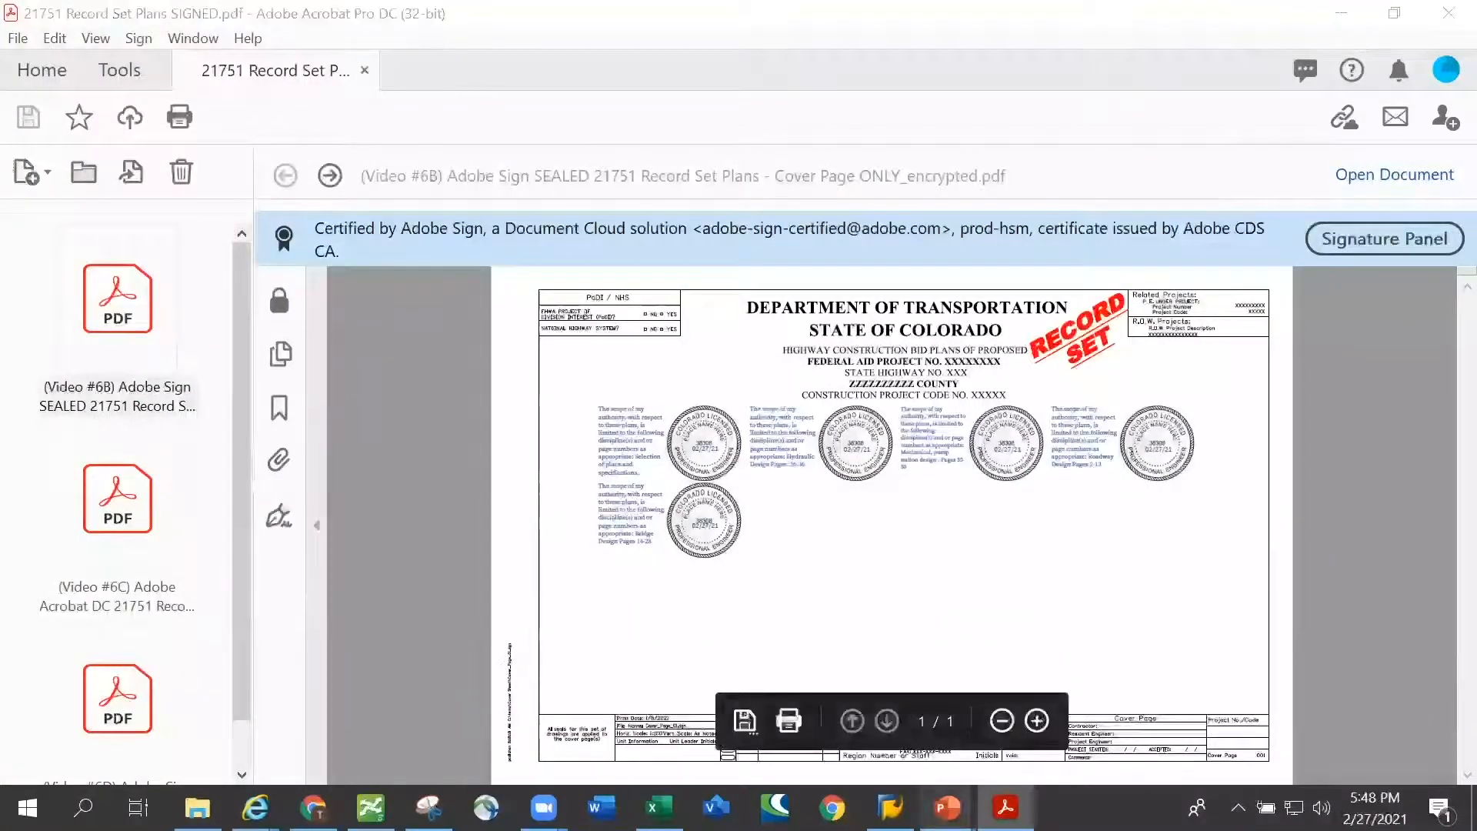
{"action": "left_click", "coordinate": [1053, 703]}
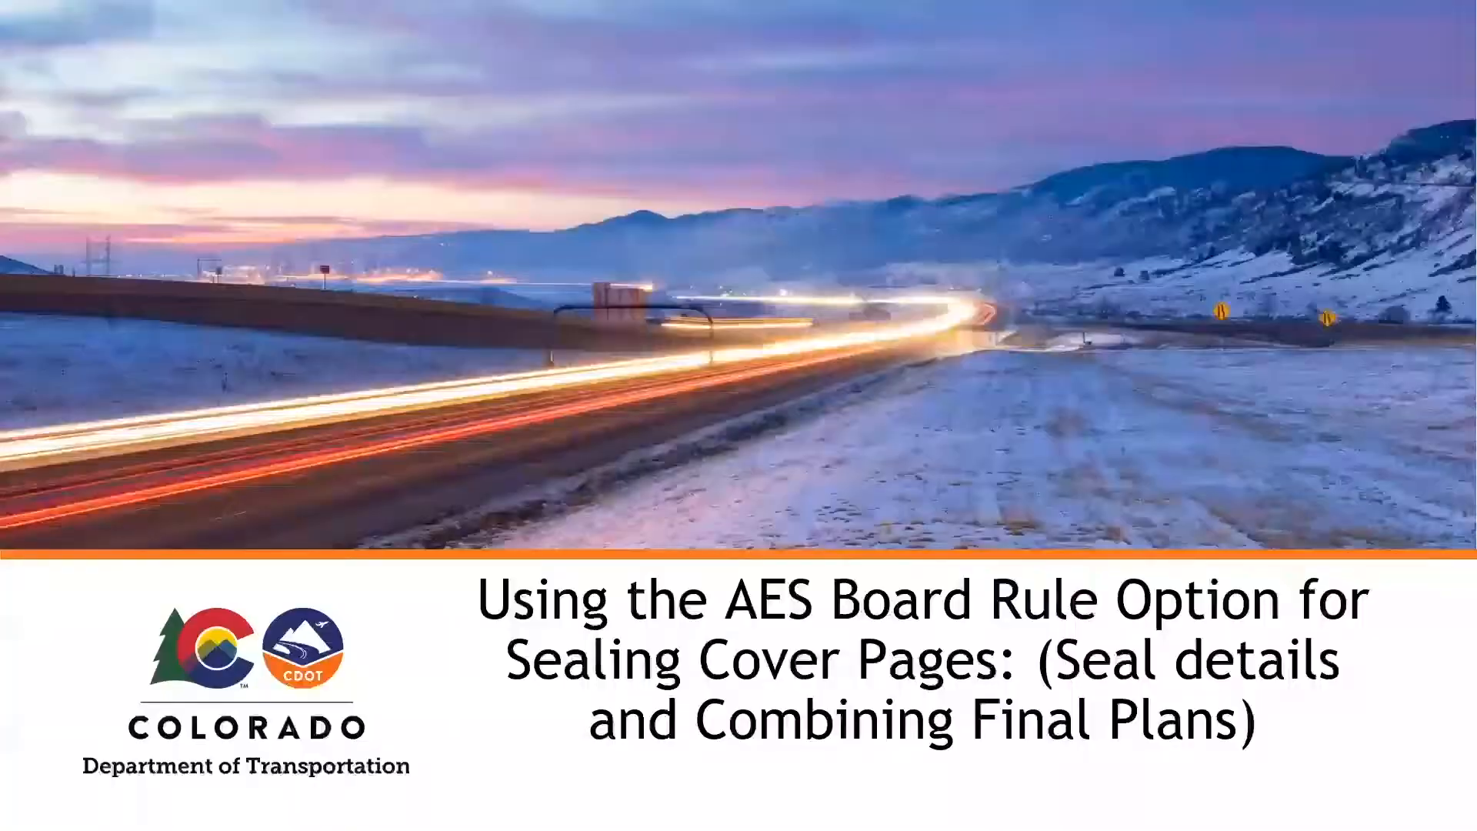